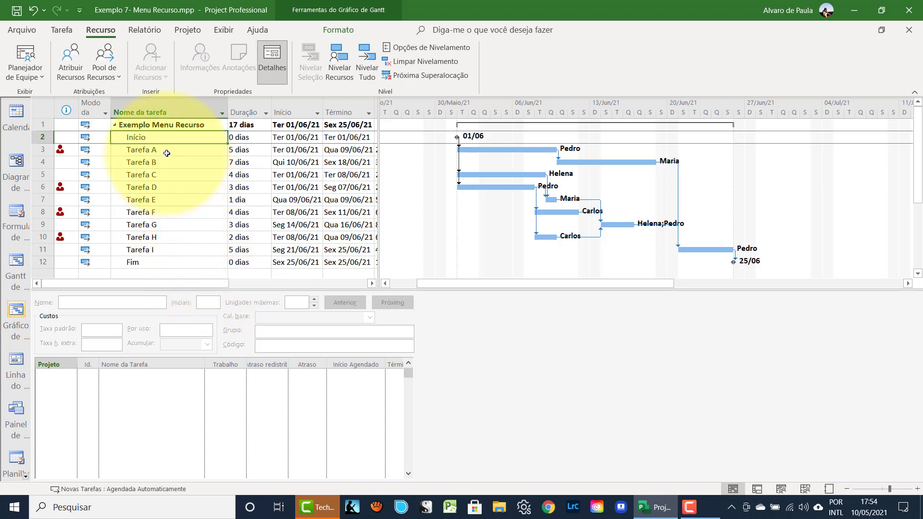
- Review the resource details and assignments for Tarefas A, B, C, D, G and H, plus the Início and Fim milestones
{"action": "left_click", "coordinate": [167, 153]}
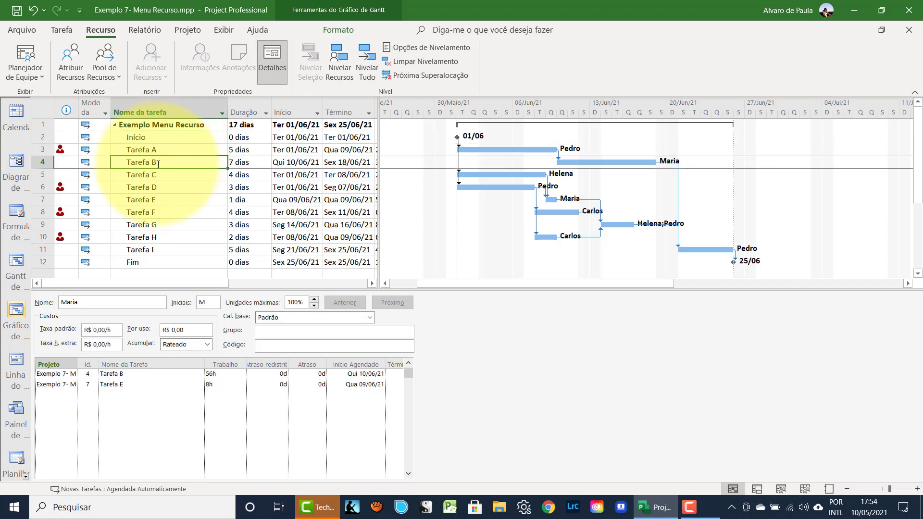
{"action": "left_click", "coordinate": [161, 164]}
{"action": "left_click", "coordinate": [157, 175]}
{"action": "left_click", "coordinate": [156, 187]}
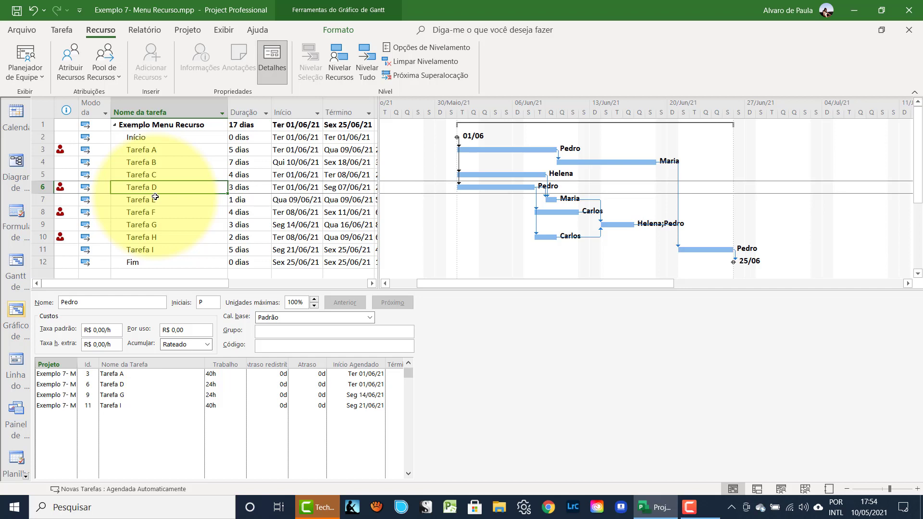
{"action": "left_click", "coordinate": [133, 150]}
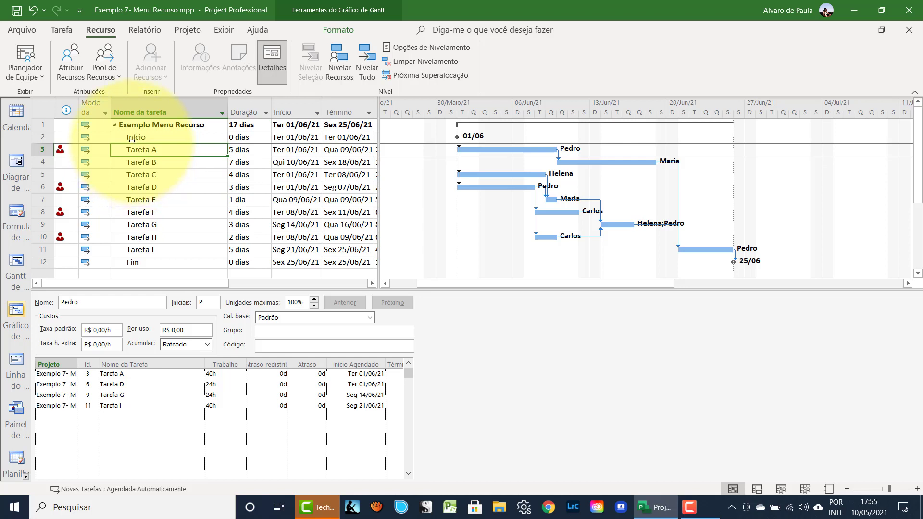
{"action": "left_click", "coordinate": [132, 138]}
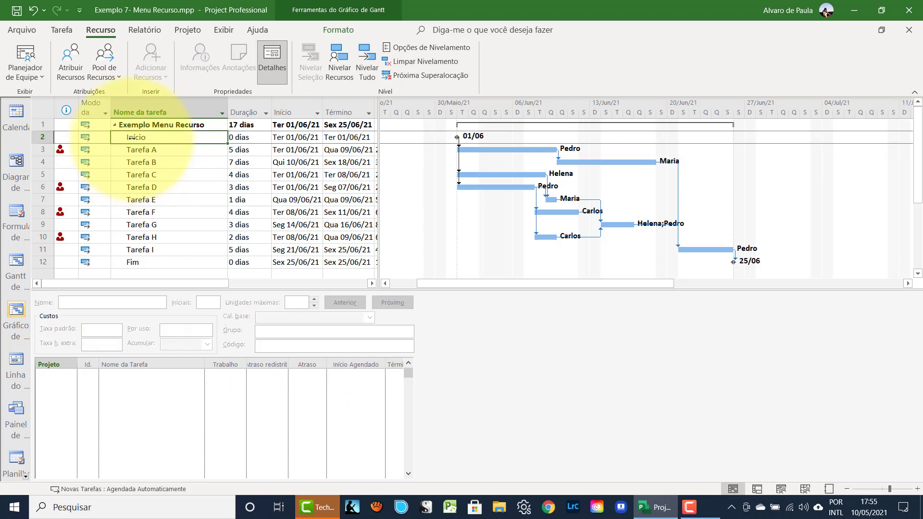
{"action": "key", "text": "Tab"}
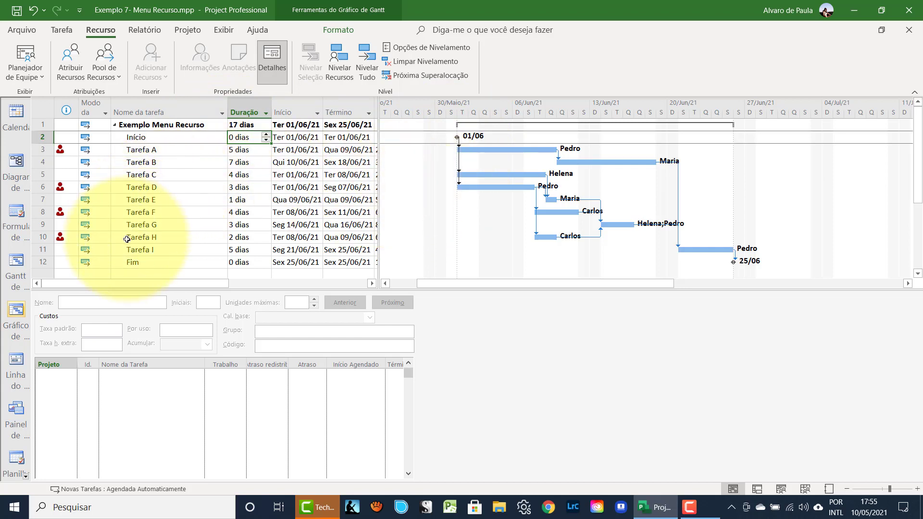
{"action": "left_click", "coordinate": [130, 262]}
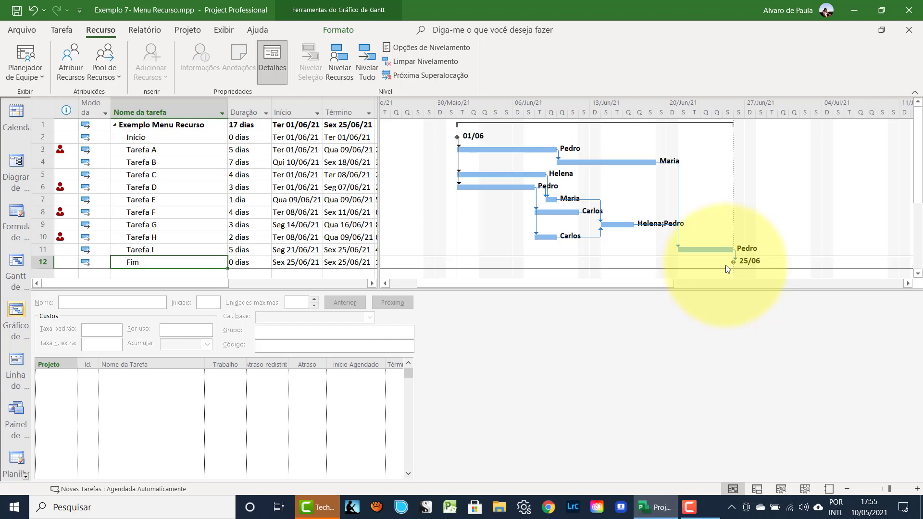
{"action": "left_click", "coordinate": [168, 145]}
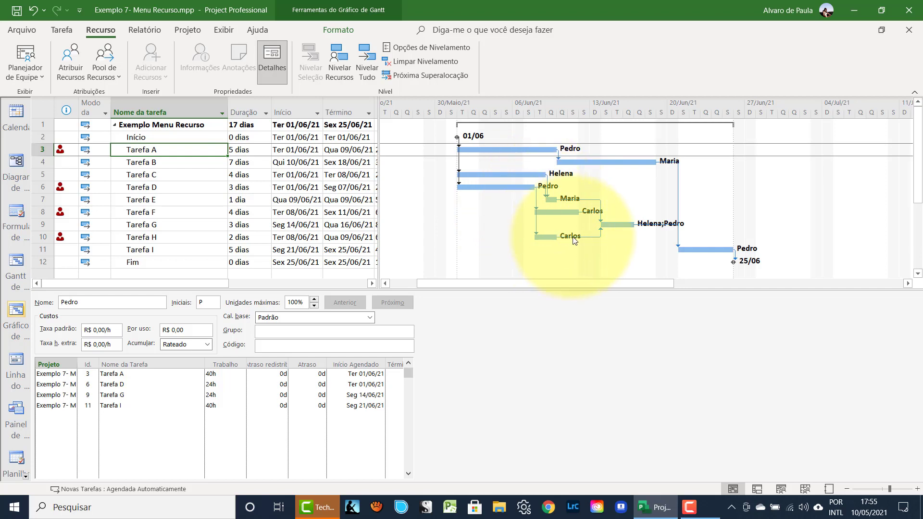
{"action": "left_click", "coordinate": [206, 235]}
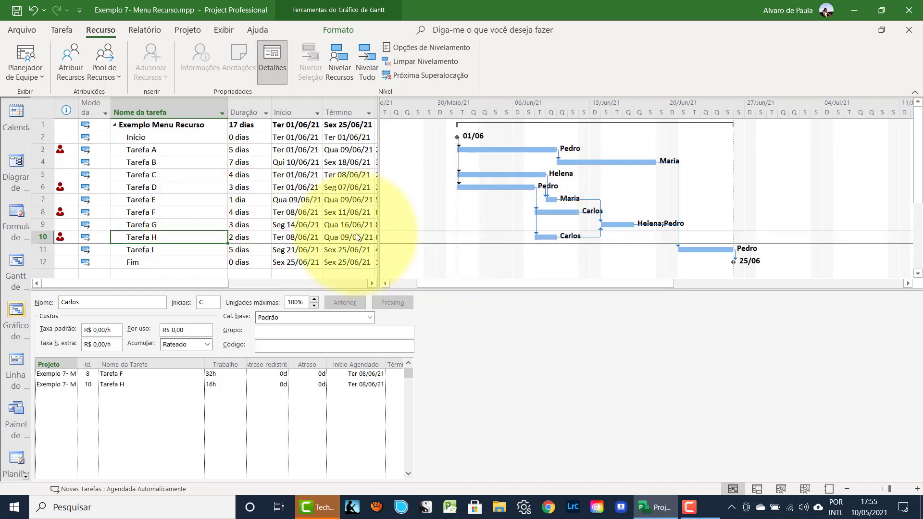
{"action": "left_click", "coordinate": [189, 224]}
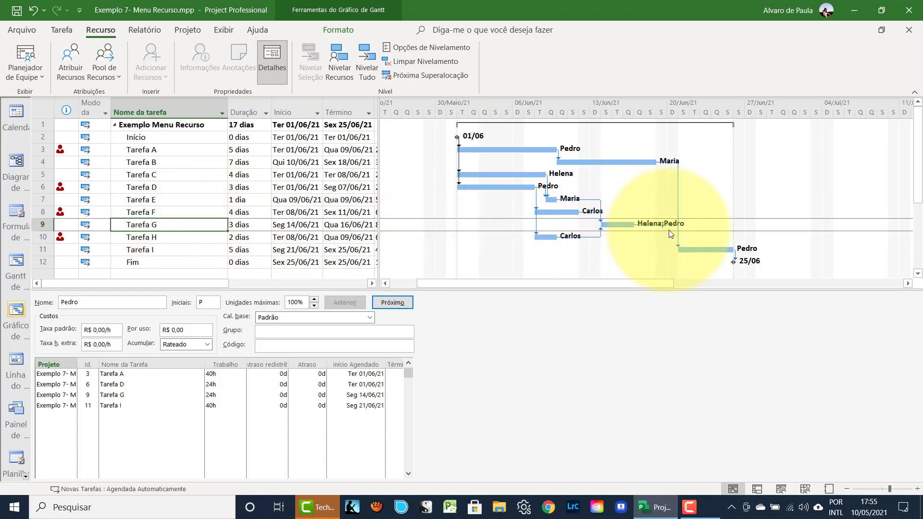
- Hide the resource details form and check the overallocation indicator on Tarefa A and the overlap between Tarefas F and H
{"action": "left_click", "coordinate": [277, 67]}
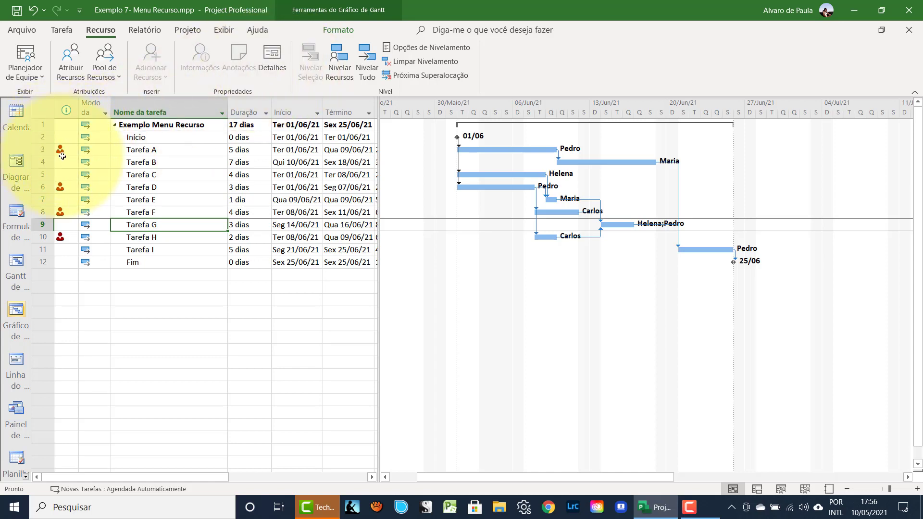
{"action": "mouse_move", "coordinate": [61, 147]}
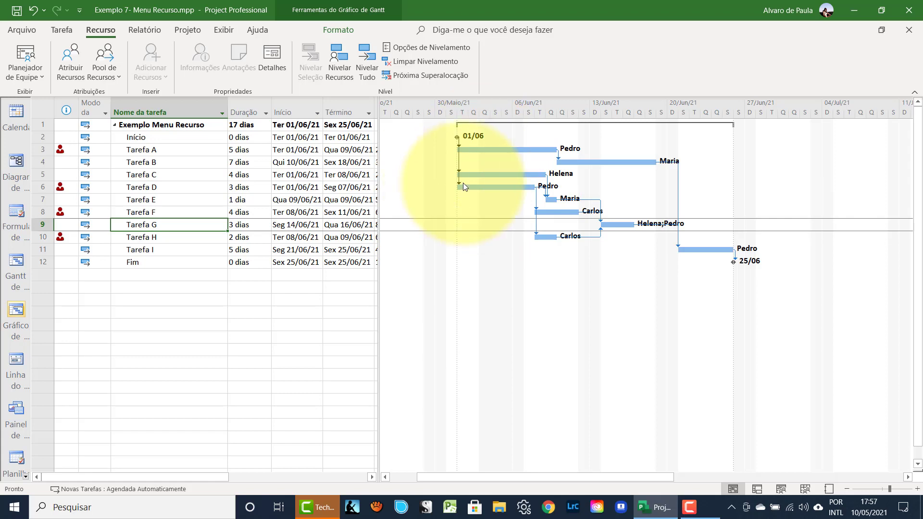
{"action": "left_click", "coordinate": [139, 212]}
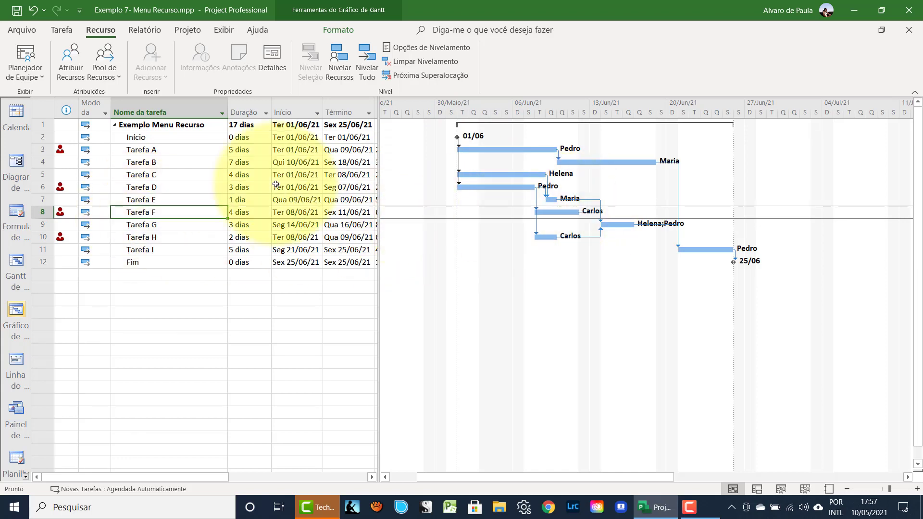
{"action": "left_click", "coordinate": [143, 241]}
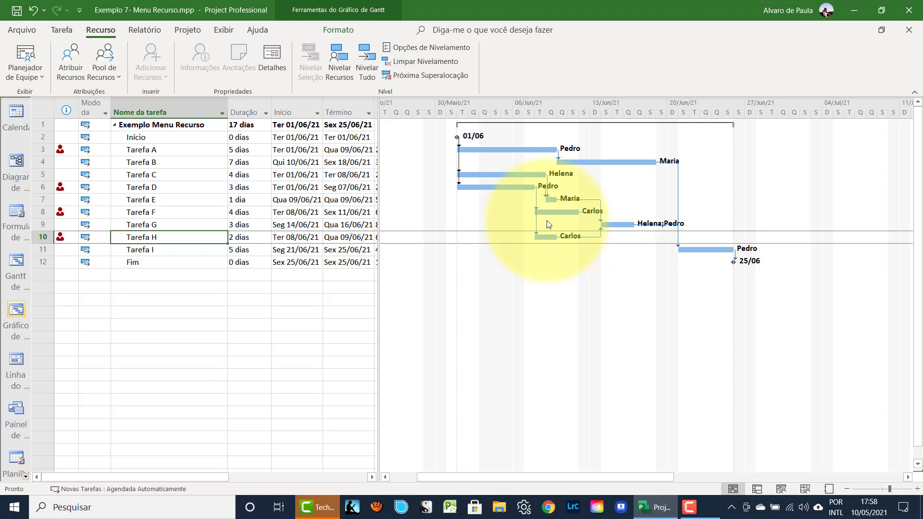
- Review the overallocated resources in the Resource Sheet and return to the Gantt Chart
{"action": "left_click", "coordinate": [806, 490]}
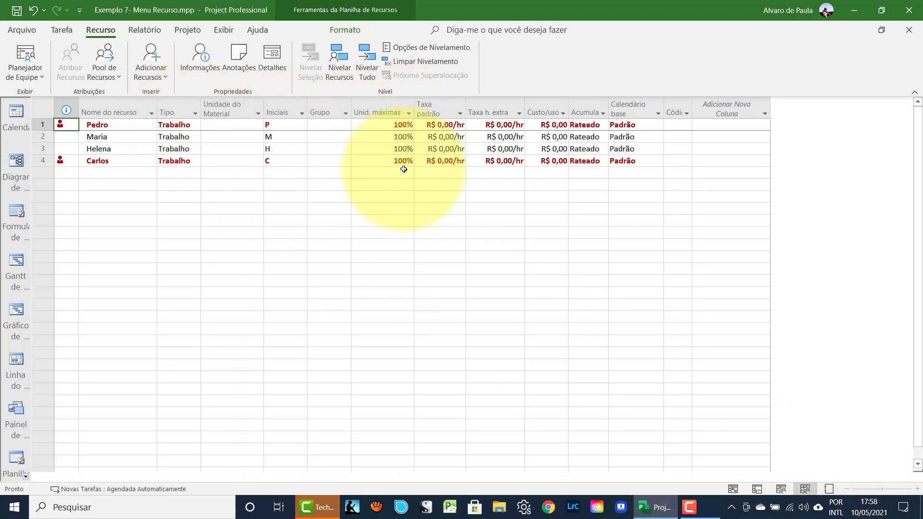
{"action": "left_click", "coordinate": [728, 488]}
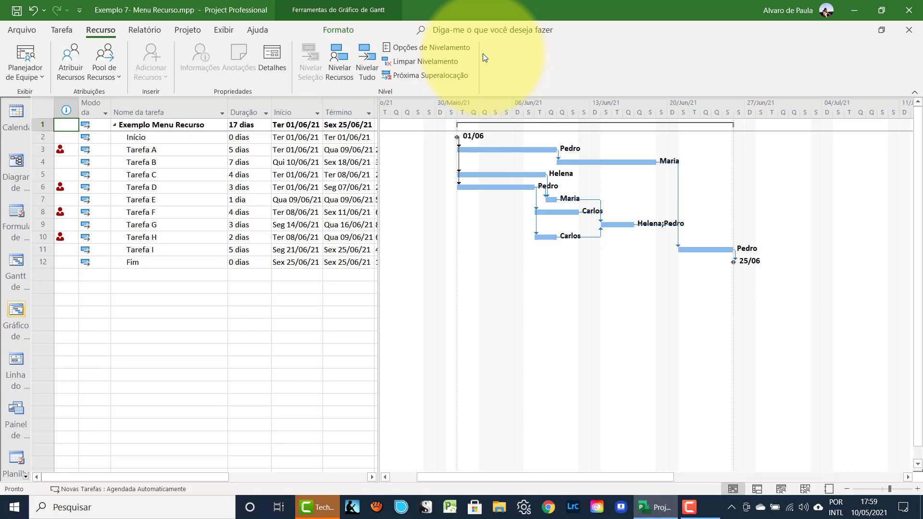
- In the Team Planner, reassign Tarefa D from the resource overloaded by Tarefas A and D to the one handling Tarefas F and H
{"action": "left_click", "coordinate": [21, 51]}
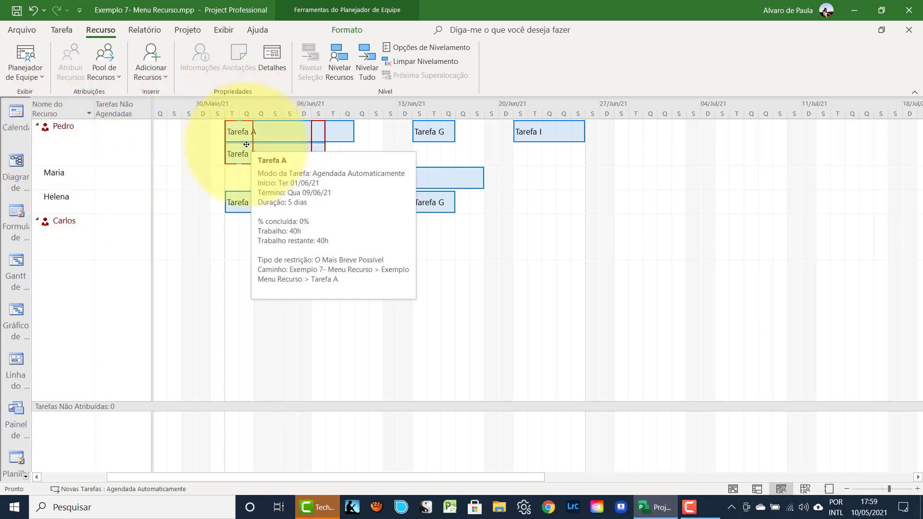
{"action": "mouse_move", "coordinate": [238, 153]}
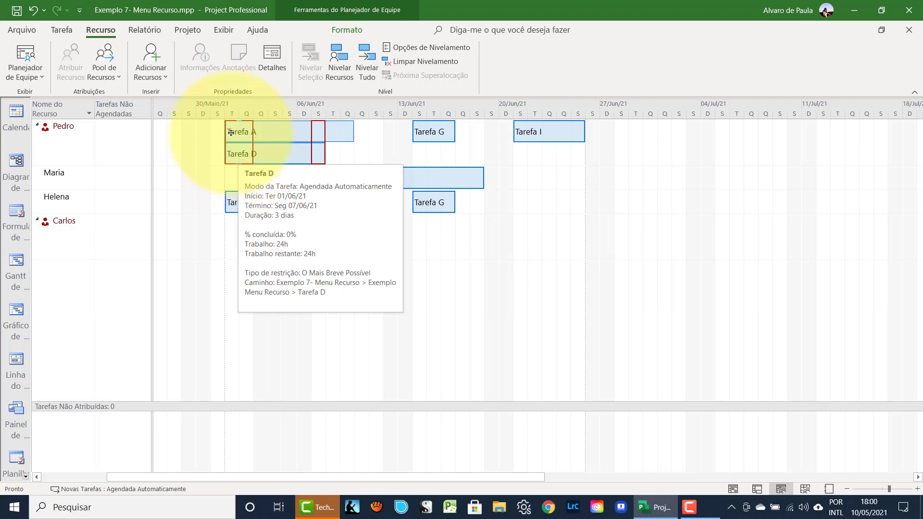
{"action": "mouse_move", "coordinate": [232, 132]}
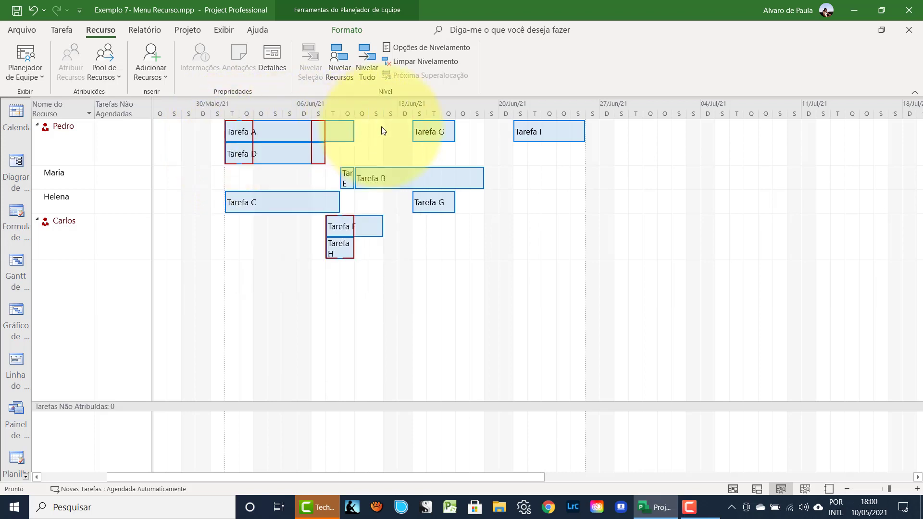
{"action": "mouse_move", "coordinate": [319, 135]}
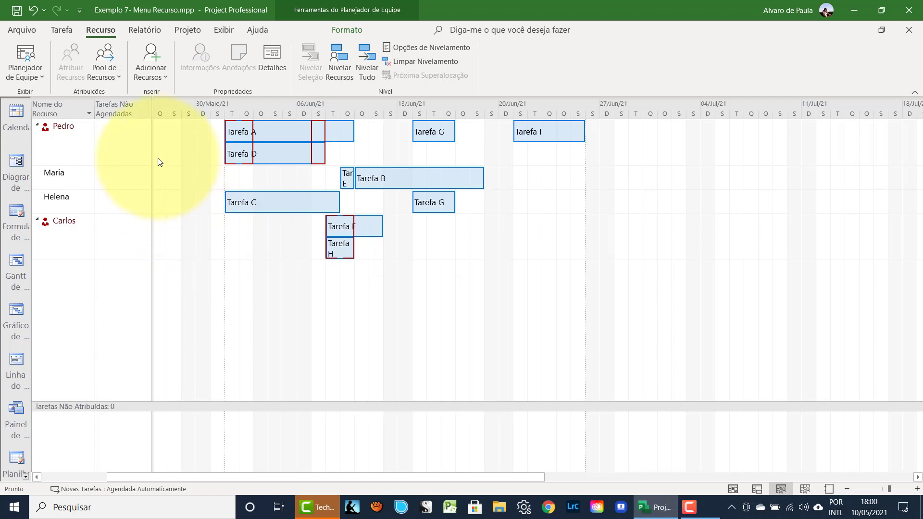
{"action": "mouse_move", "coordinate": [269, 161]}
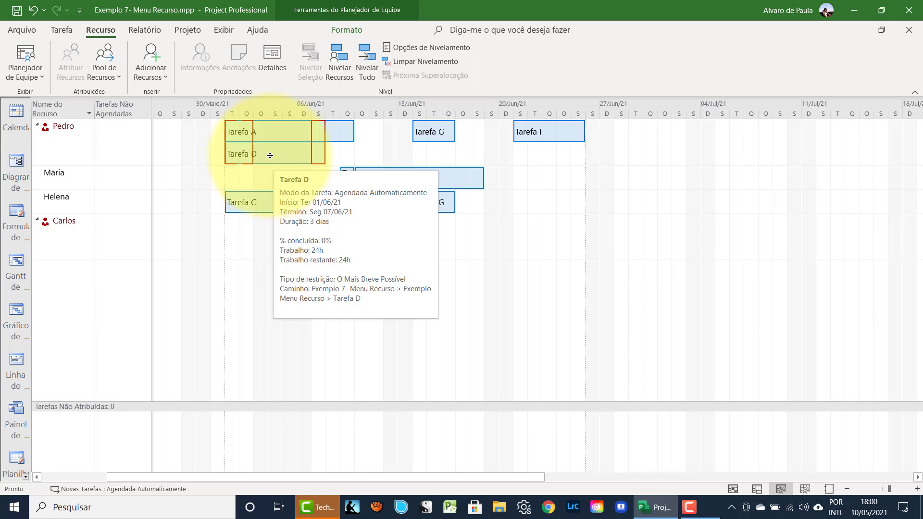
{"action": "left_click_drag", "start_coordinate": [268, 150], "coordinate": [260, 227]}
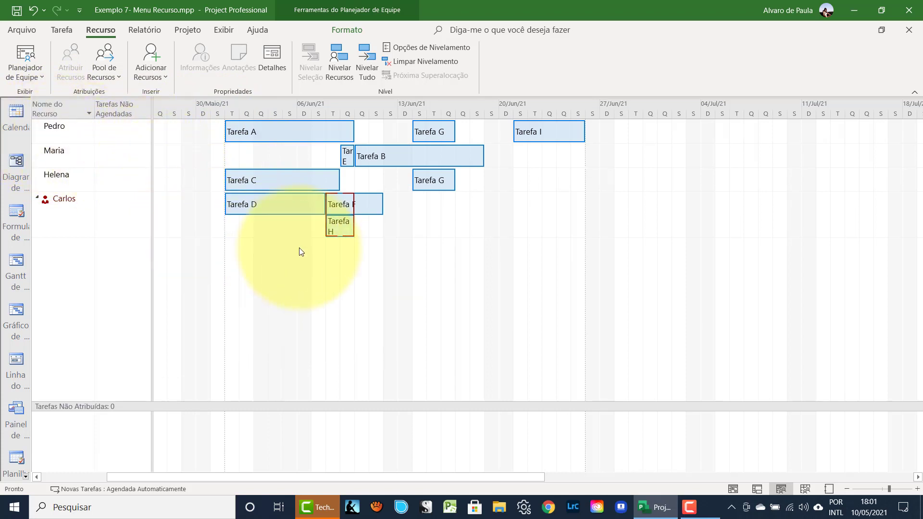
- Reassign Tarefa H to the resource handling Tarefa C, placing it directly after Tarefa C with a start on 09/06/21
{"action": "mouse_move", "coordinate": [331, 220]}
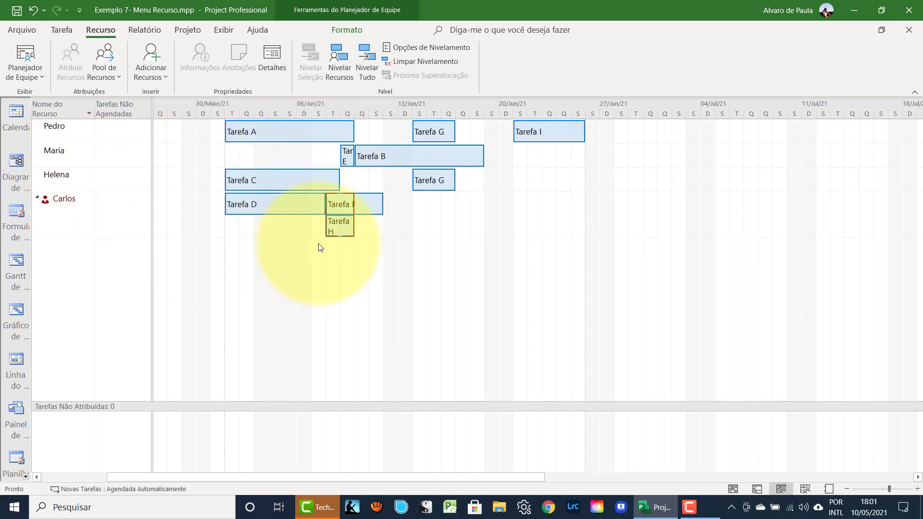
{"action": "left_click_drag", "start_coordinate": [340, 226], "coordinate": [353, 182]}
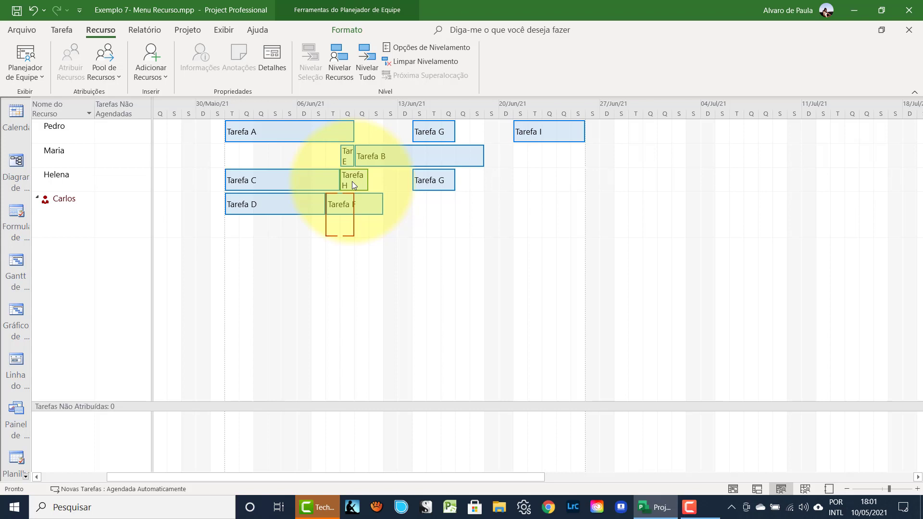
{"action": "left_click_drag", "start_coordinate": [352, 181], "coordinate": [352, 181]}
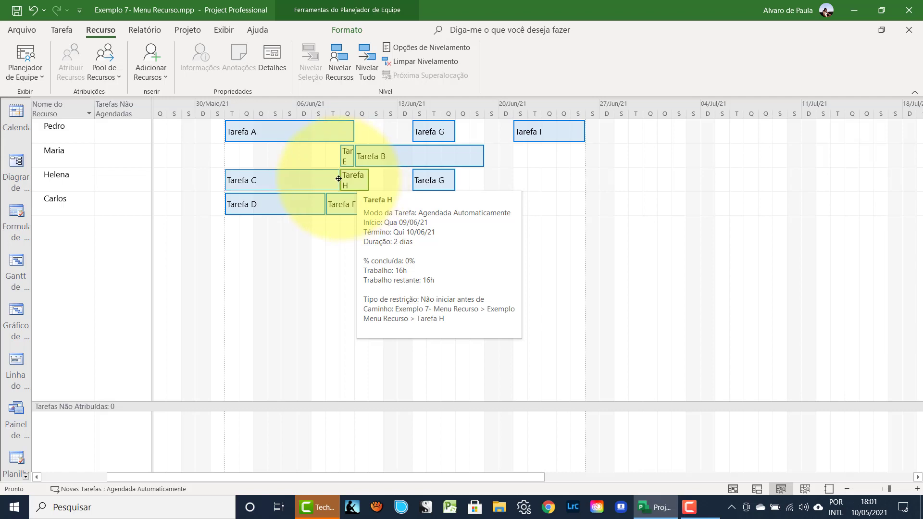
- Check the reassigned tasks in the Gantt Chart and read the constraint indicator of Tarefa H
{"action": "left_click", "coordinate": [734, 490]}
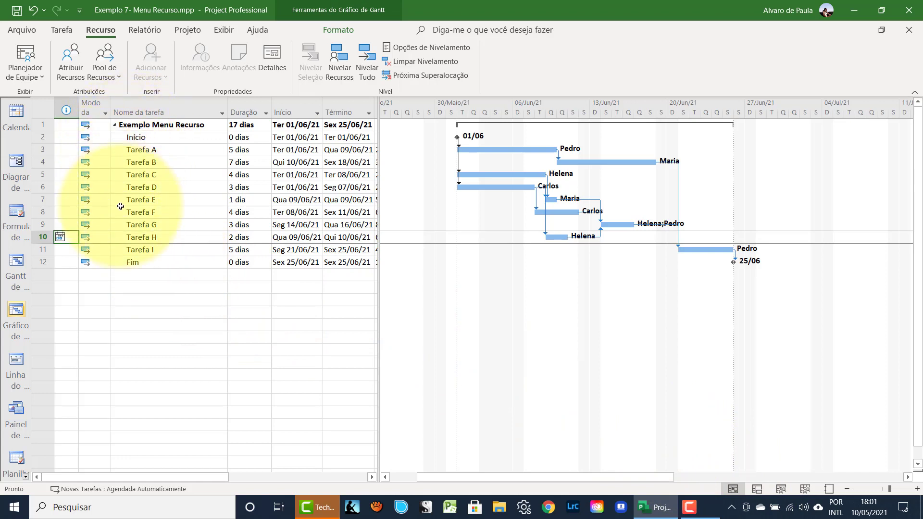
{"action": "left_click", "coordinate": [173, 237]}
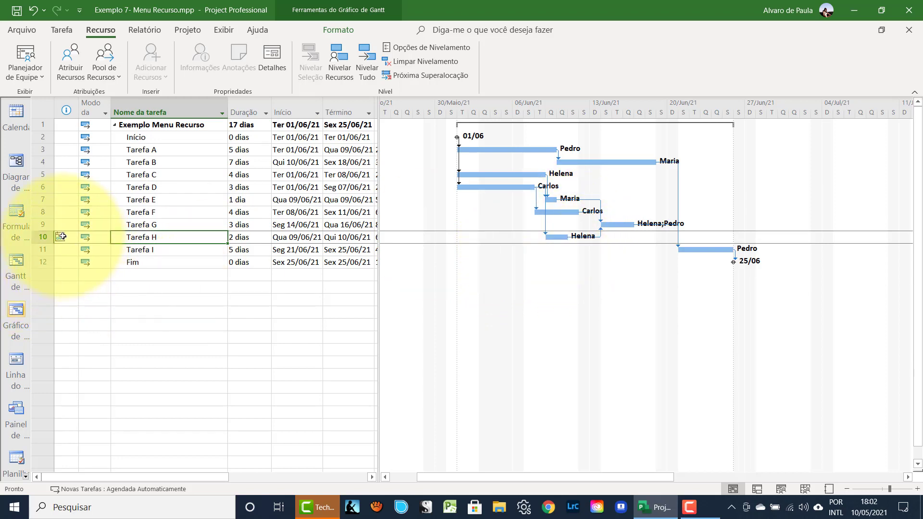
{"action": "mouse_move", "coordinate": [63, 237]}
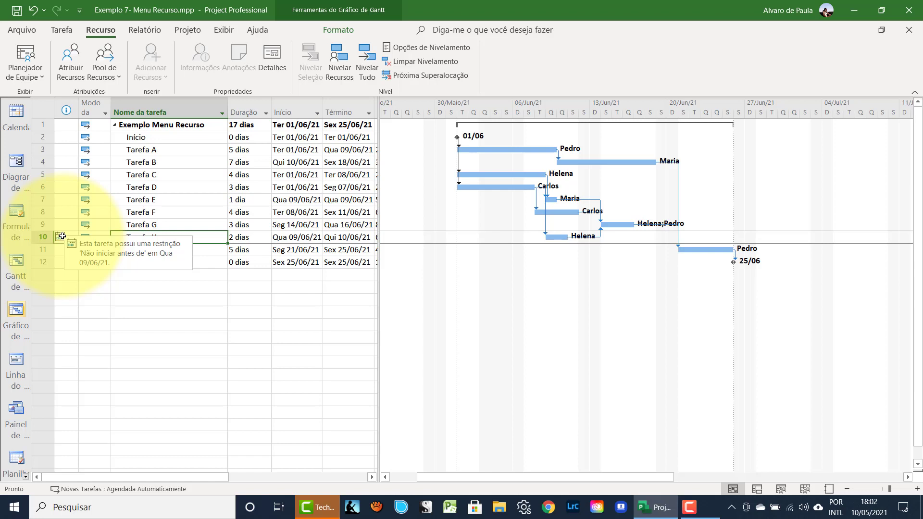
- In the Team Planner, reassign Tarefa H to the resource handling Tarefas E and B, moving its start to 08/06/21
{"action": "left_click", "coordinate": [22, 50]}
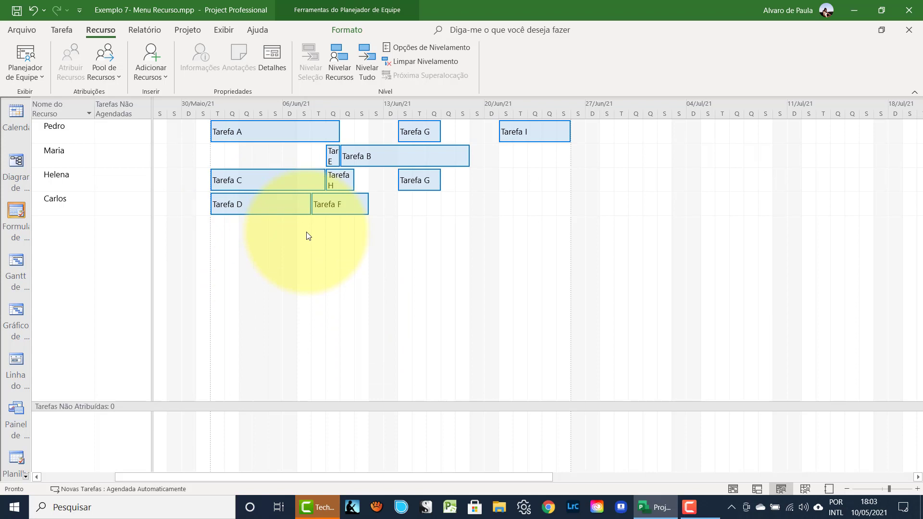
{"action": "mouse_move", "coordinate": [335, 181]}
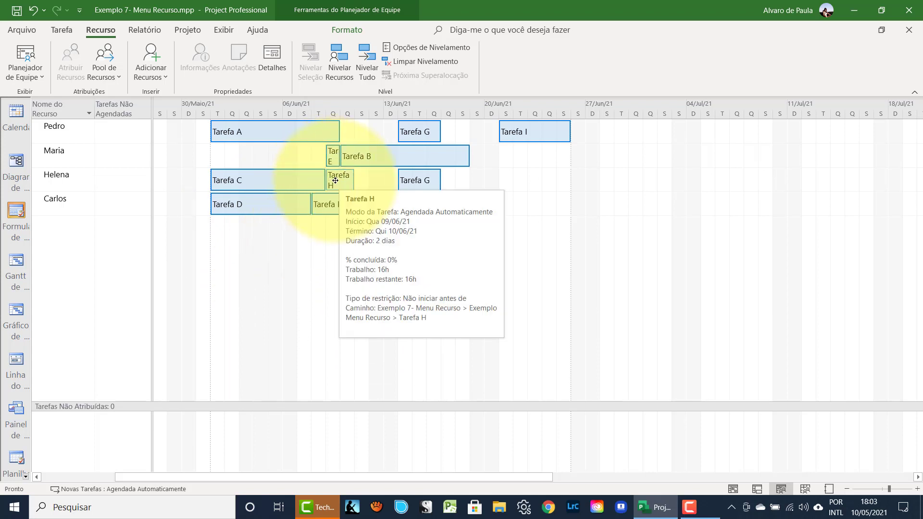
{"action": "left_click_drag", "start_coordinate": [335, 181], "coordinate": [310, 158]}
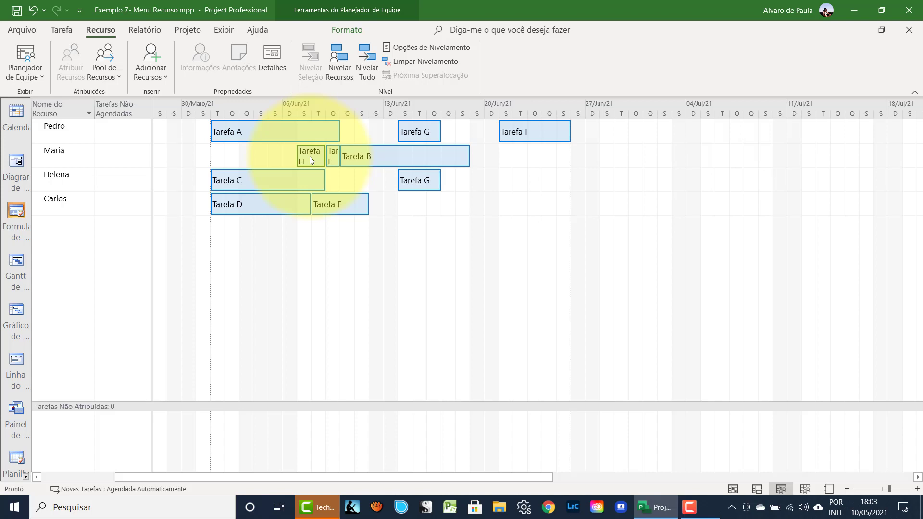
{"action": "key", "text": "ctrl+z"}
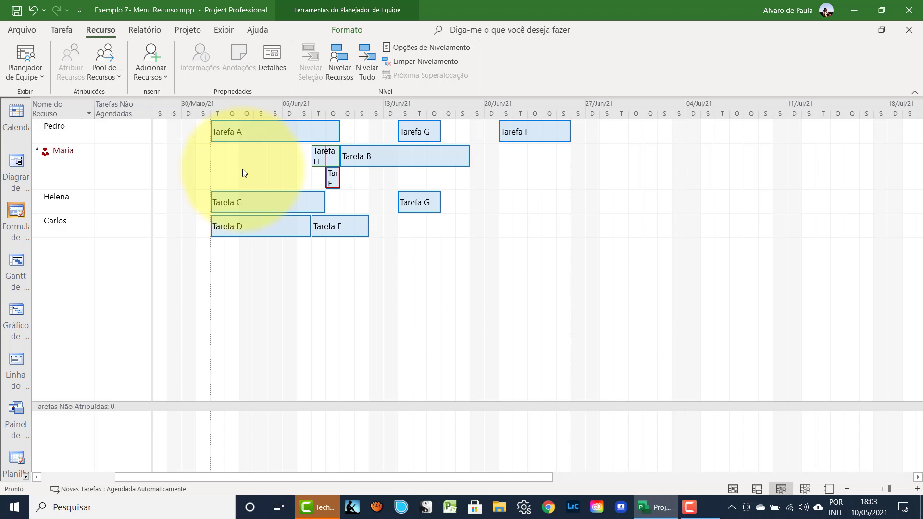
{"action": "mouse_move", "coordinate": [330, 158]}
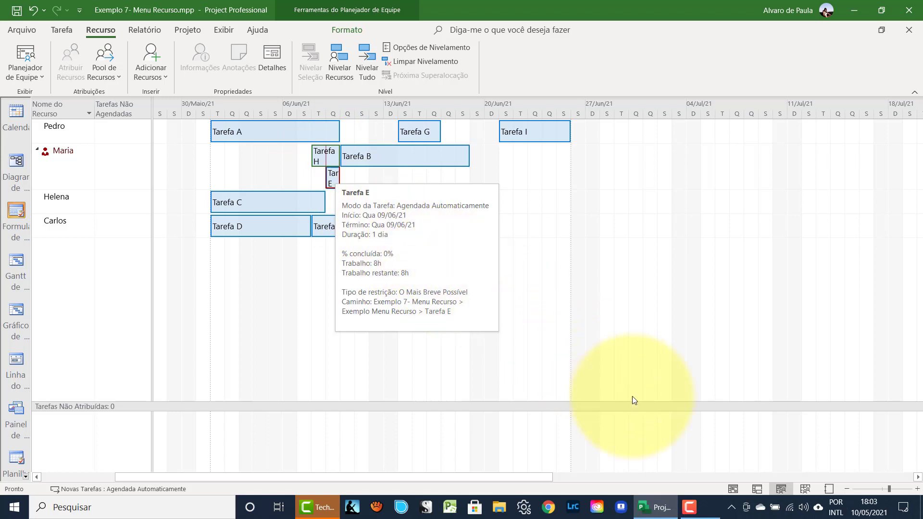
- In the Gantt Chart, try to move Tarefa H's start to 04/06/21, choosing to cancel and keep the existing link with Tarefa D
{"action": "left_click", "coordinate": [733, 489]}
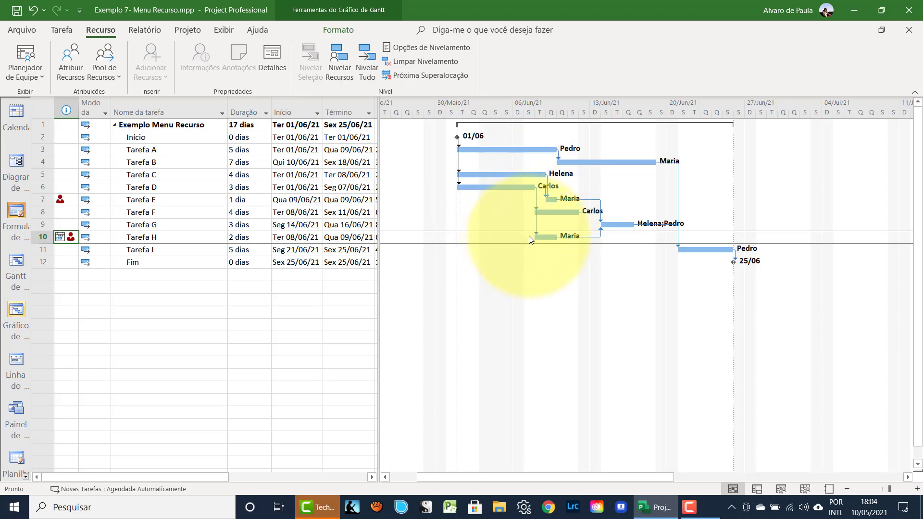
{"action": "left_click_drag", "start_coordinate": [550, 236], "coordinate": [505, 237]}
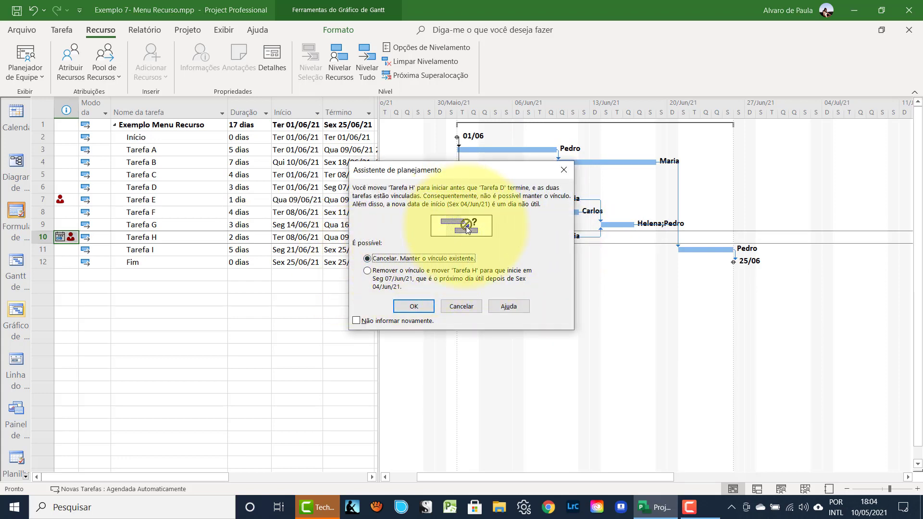
{"action": "left_click", "coordinate": [419, 309]}
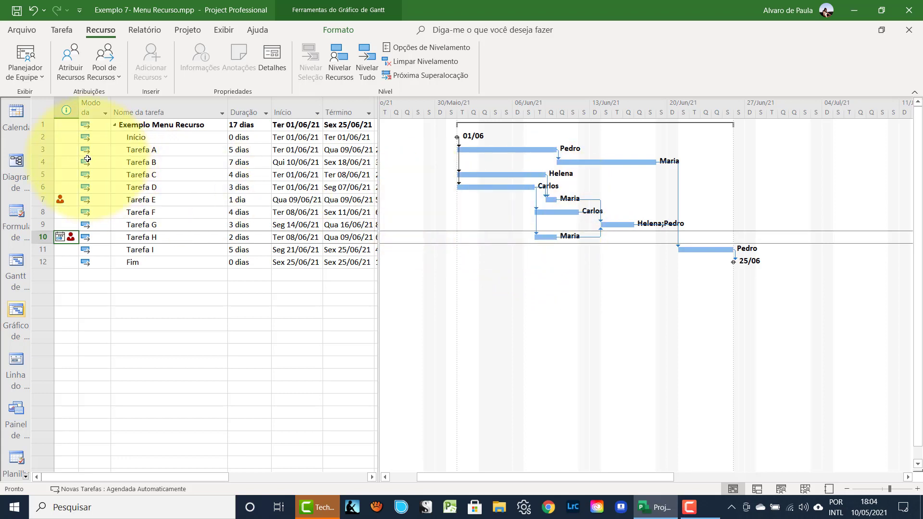
- Undo the last reassignment of Tarefa H and return to the Team Planner
{"action": "left_click", "coordinate": [23, 54]}
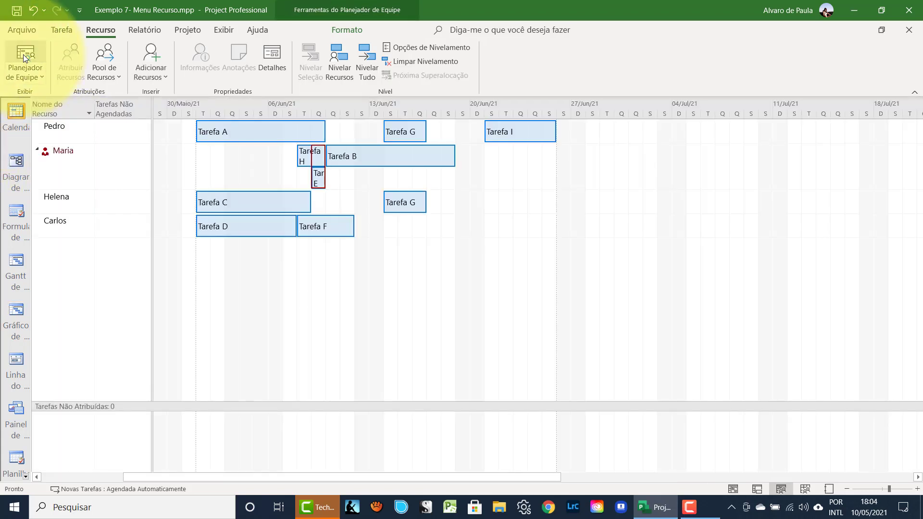
{"action": "key", "text": "ctrl+z"}
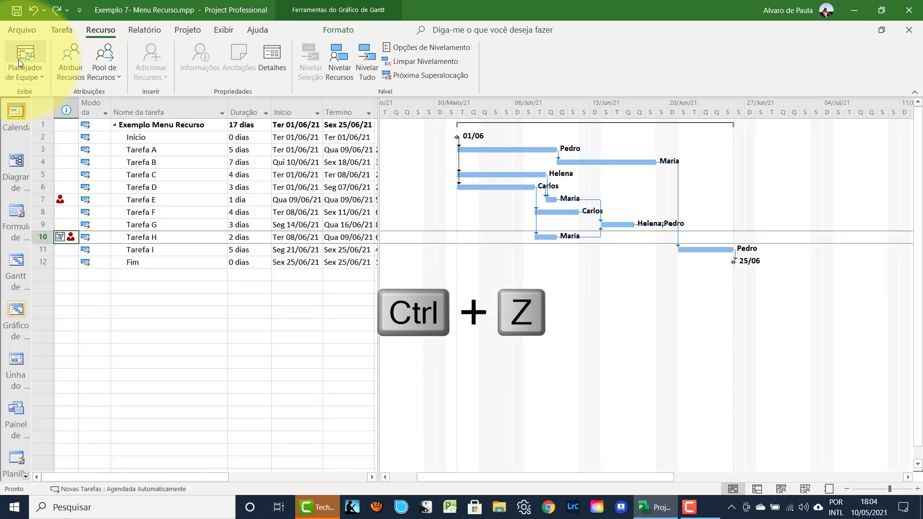
{"action": "left_click", "coordinate": [18, 59]}
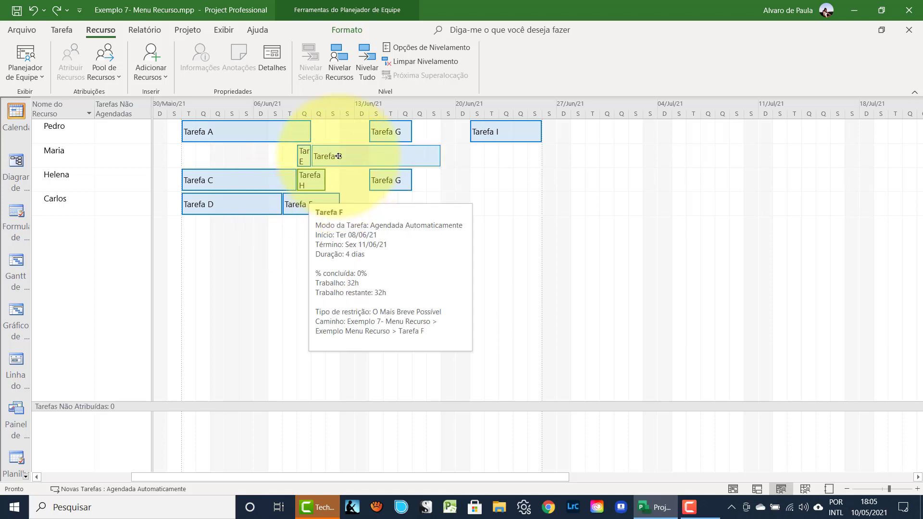
- Reassign Tarefa B to the resource handling Tarefas D and F, starting on 14/06/21, and check the schedule in the Gantt Chart
{"action": "left_click_drag", "start_coordinate": [332, 155], "coordinate": [384, 206]}
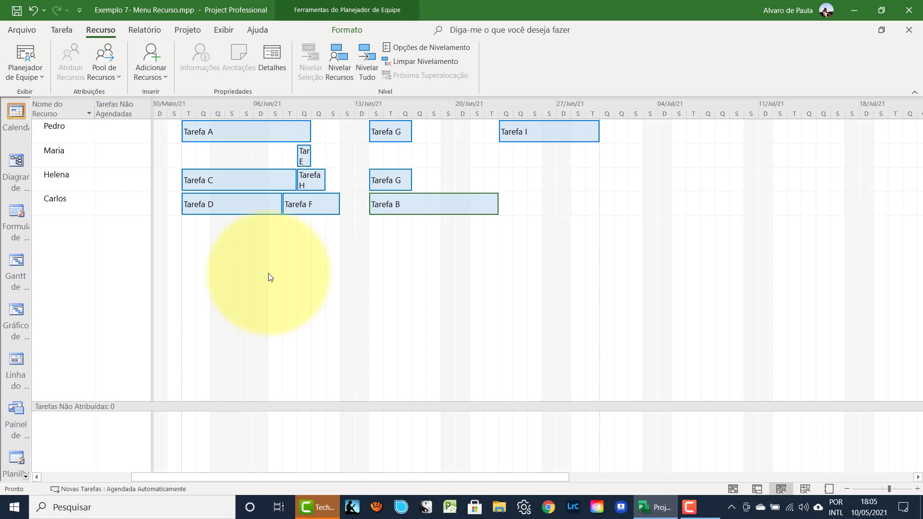
{"action": "left_click", "coordinate": [732, 488]}
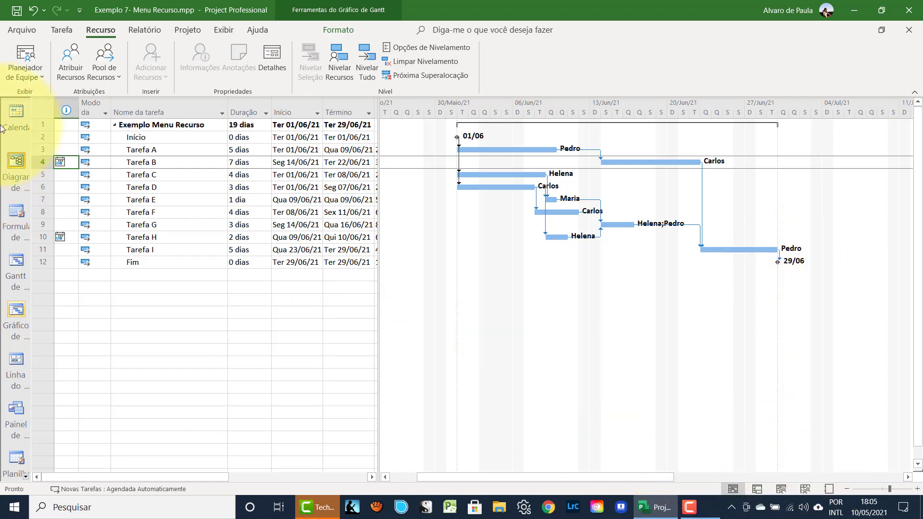
- Undo the reassignment of Tarefa B, returning to the Team Planner
{"action": "left_click", "coordinate": [22, 53]}
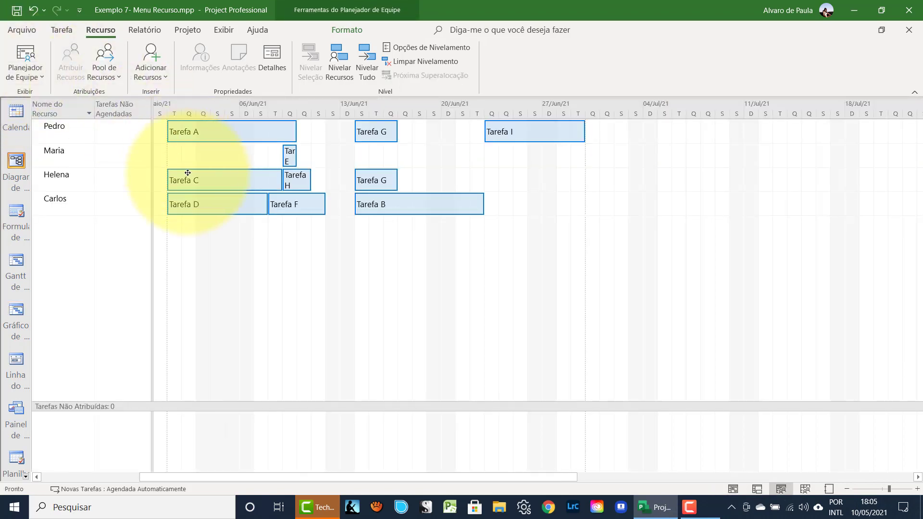
{"action": "key", "text": "ctrl+z"}
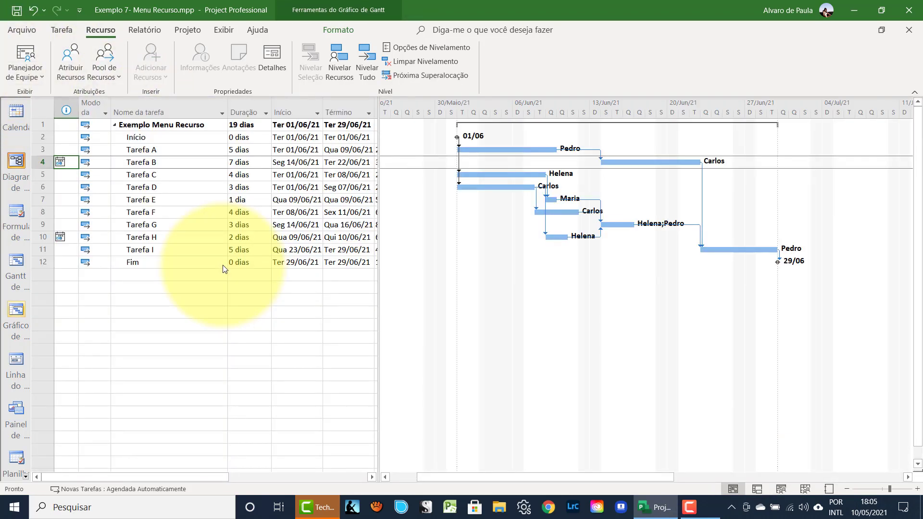
{"action": "left_click", "coordinate": [361, 162]}
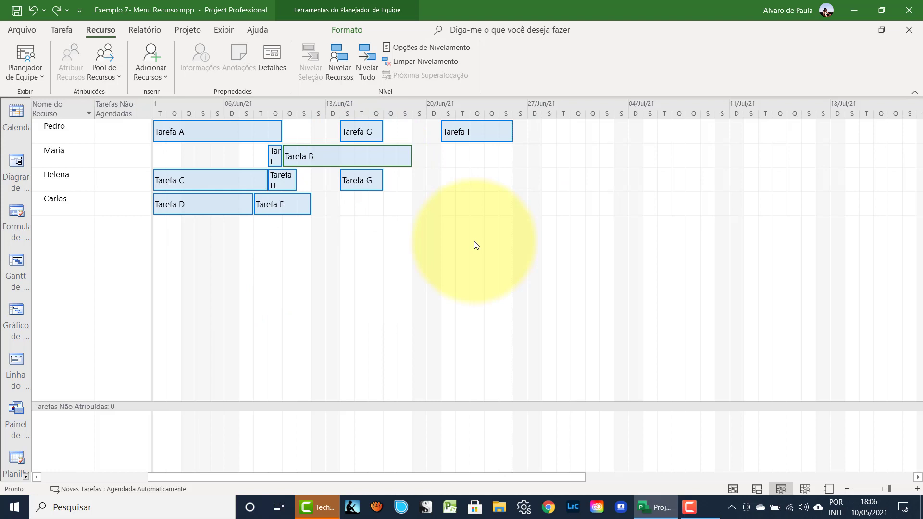
- Review Tarefa A's general details and predecessors, and the information of the resource assigned to it, without changing anything
{"action": "double_click", "coordinate": [238, 135]}
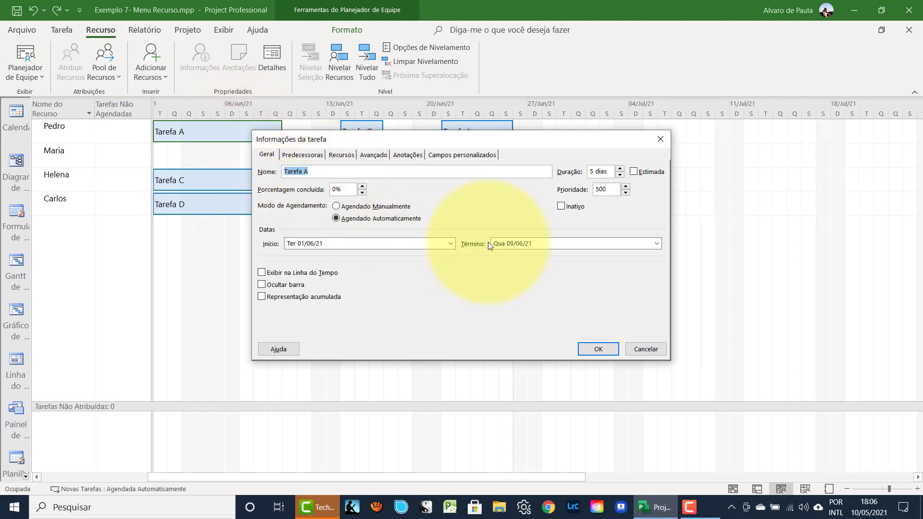
{"action": "left_click", "coordinate": [302, 154]}
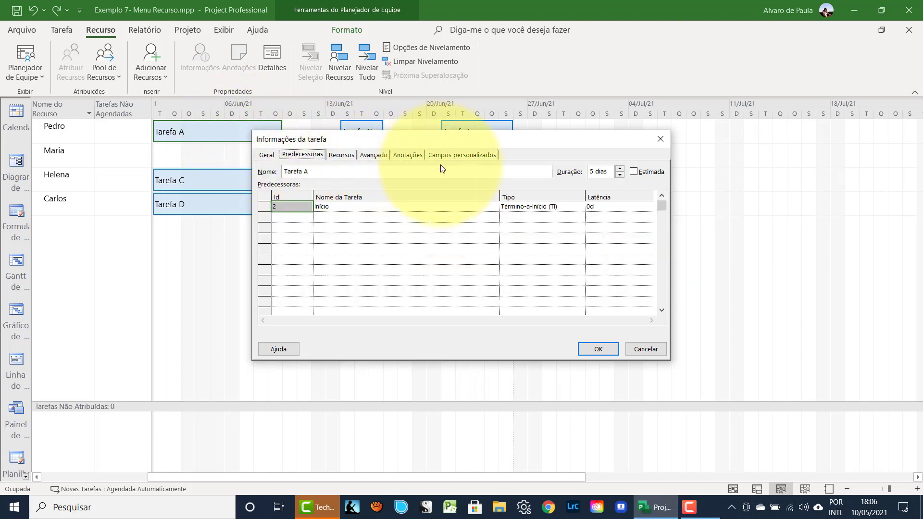
{"action": "left_click", "coordinate": [644, 347]}
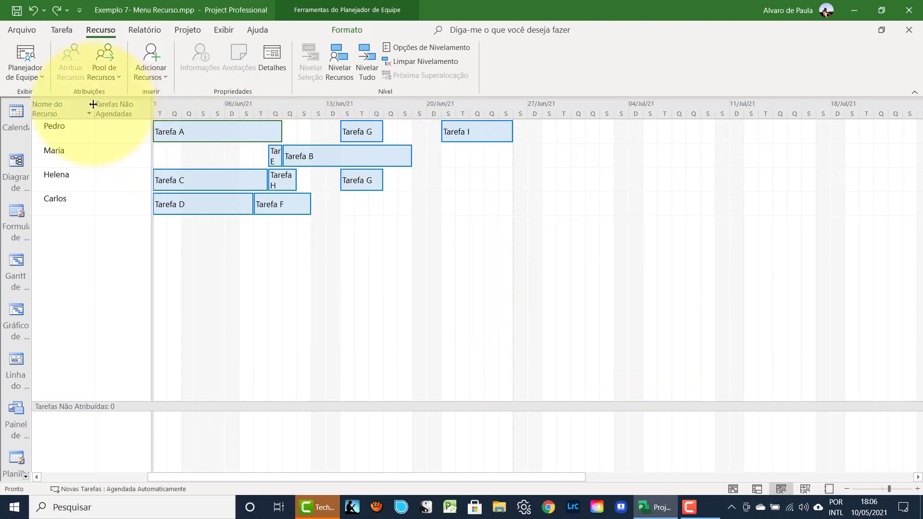
{"action": "double_click", "coordinate": [54, 131]}
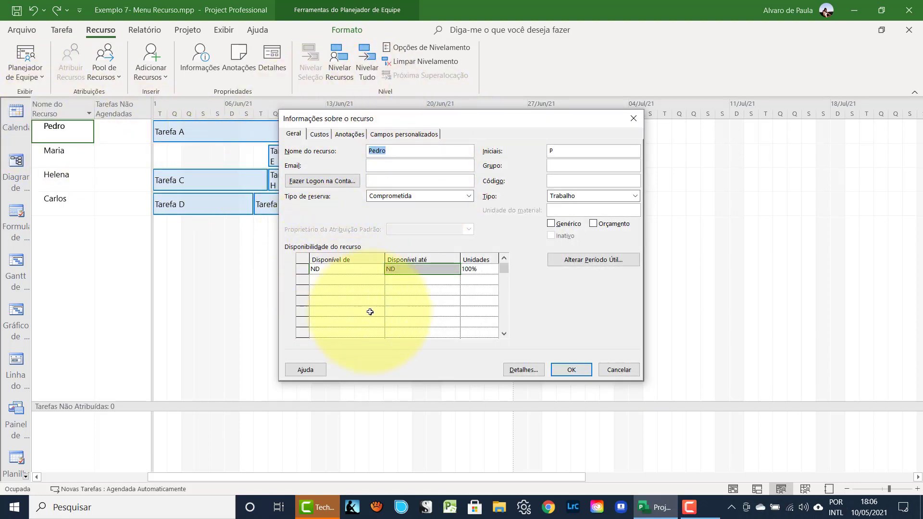
{"action": "left_click", "coordinate": [604, 369]}
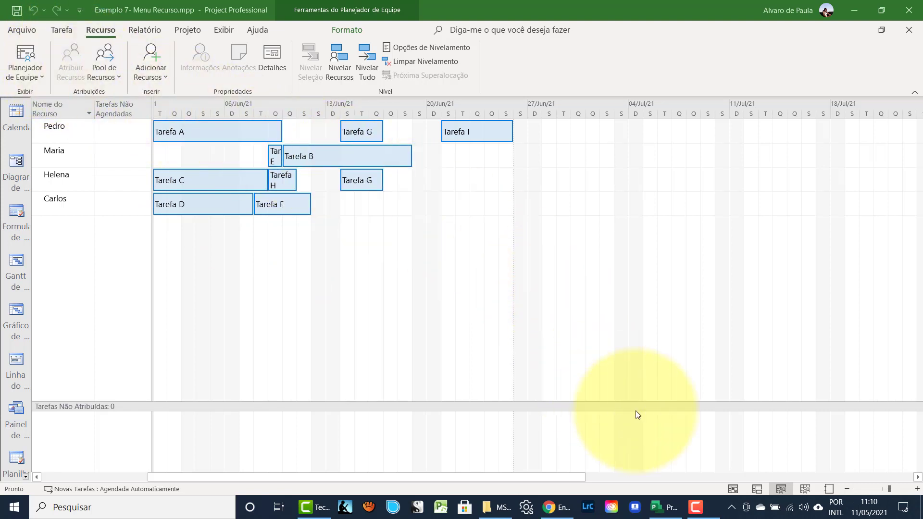
- From the Gantt Chart, assign the resource handling Tarefas B and E to Tarefa F as an additional resource
{"action": "left_click", "coordinate": [733, 489]}
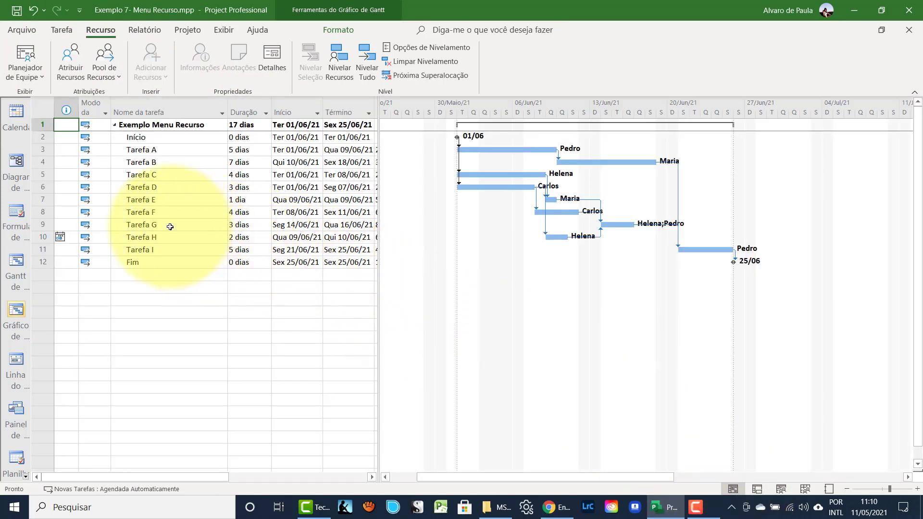
{"action": "left_click", "coordinate": [133, 212]}
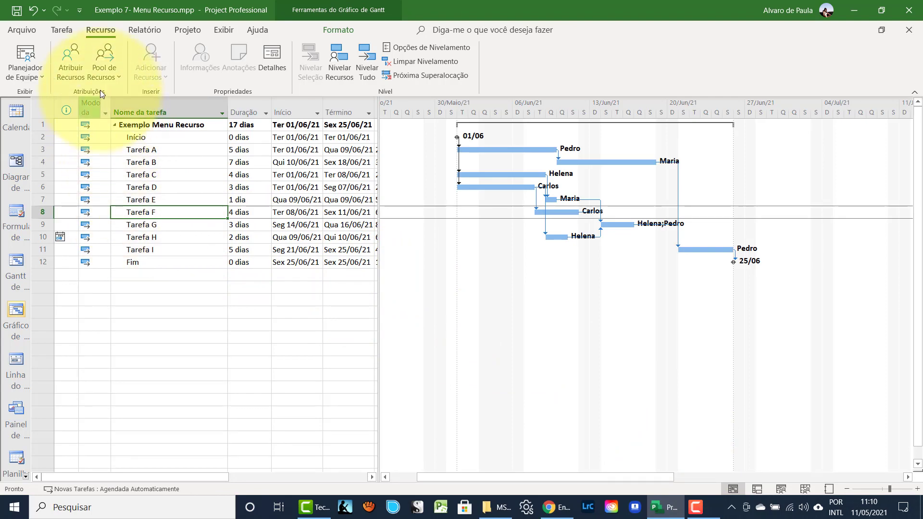
{"action": "left_click", "coordinate": [71, 62]}
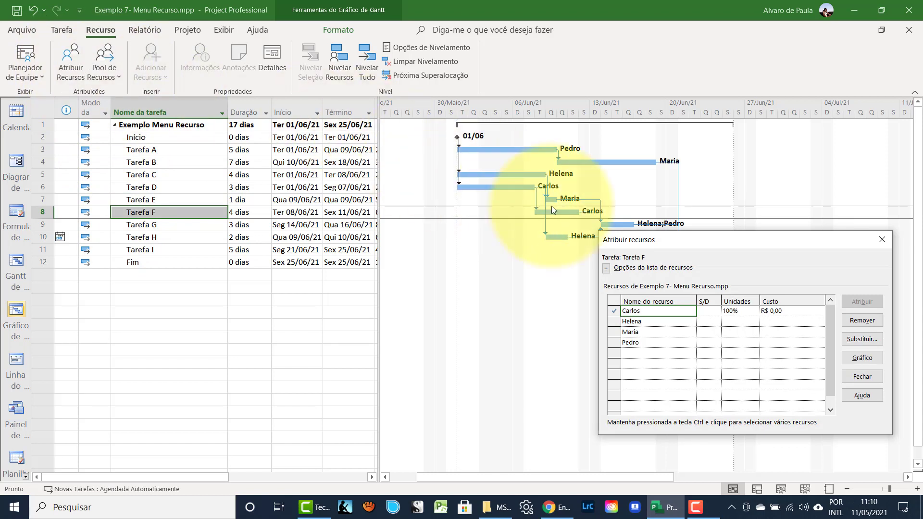
{"action": "left_click_drag", "start_coordinate": [684, 242], "coordinate": [439, 203]}
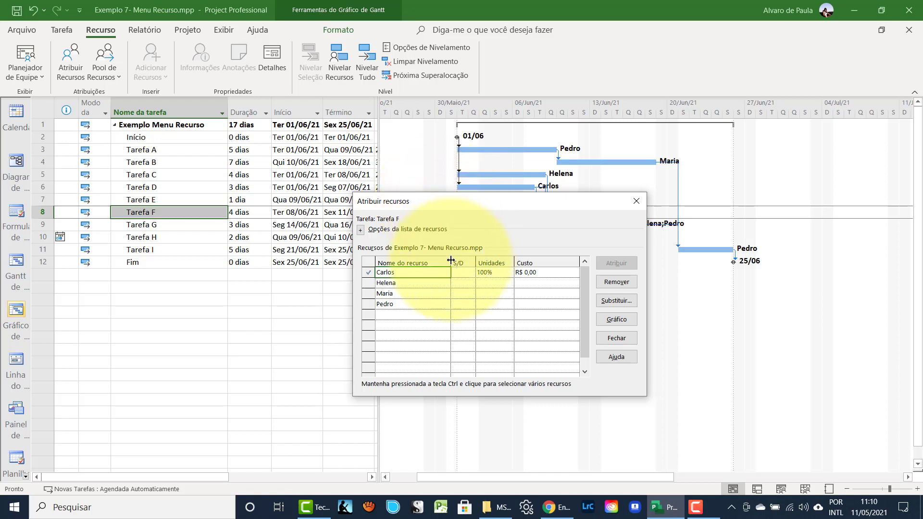
{"action": "left_click", "coordinate": [394, 295]}
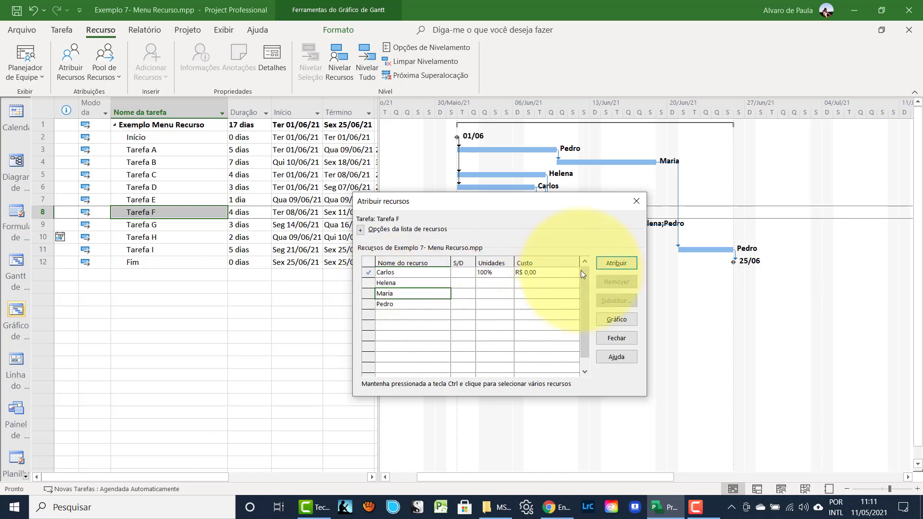
{"action": "left_click", "coordinate": [606, 264]}
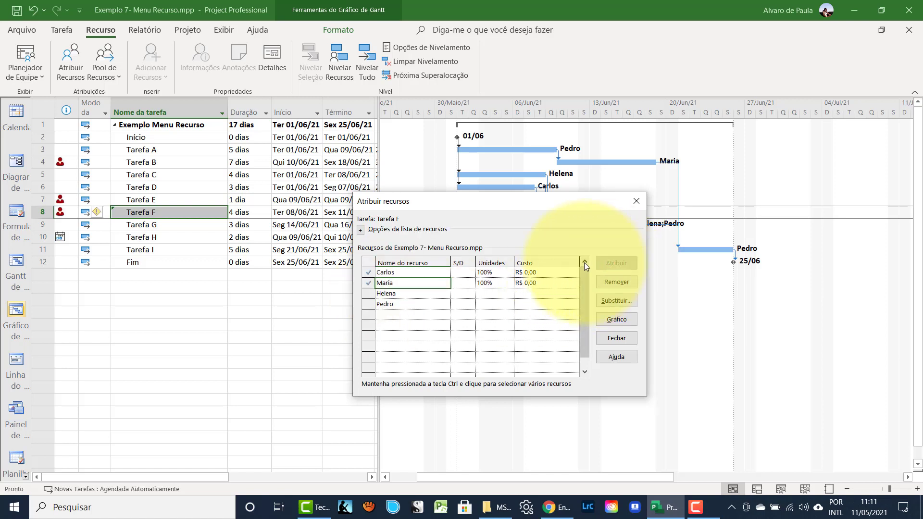
- Remove the resource handling Tarefa D from Tarefa F and assign the one handling Tarefas C and H to it
{"action": "left_click", "coordinate": [421, 273]}
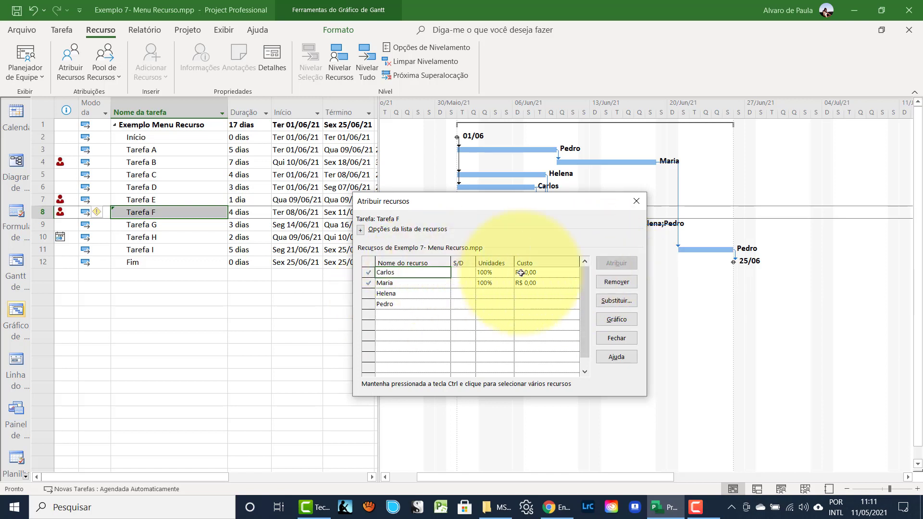
{"action": "left_click", "coordinate": [607, 282]}
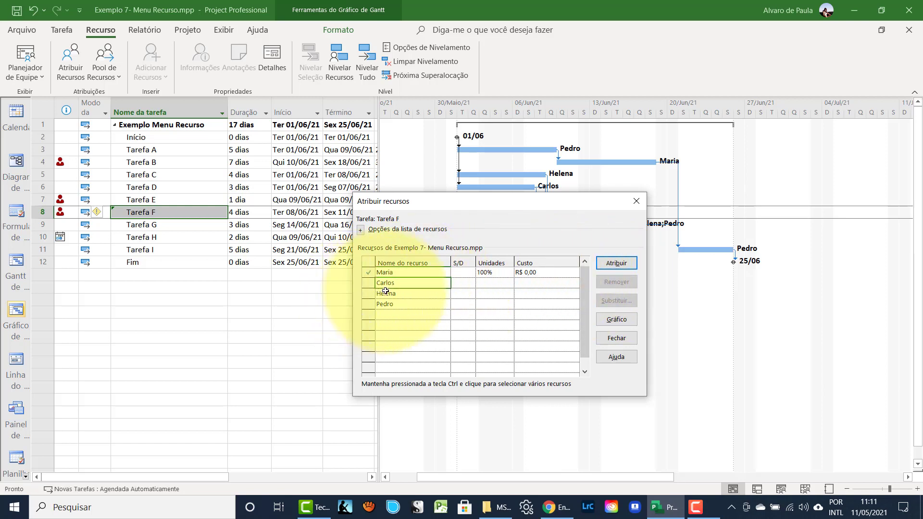
{"action": "left_click", "coordinate": [385, 292]}
{"action": "left_click", "coordinate": [613, 263]}
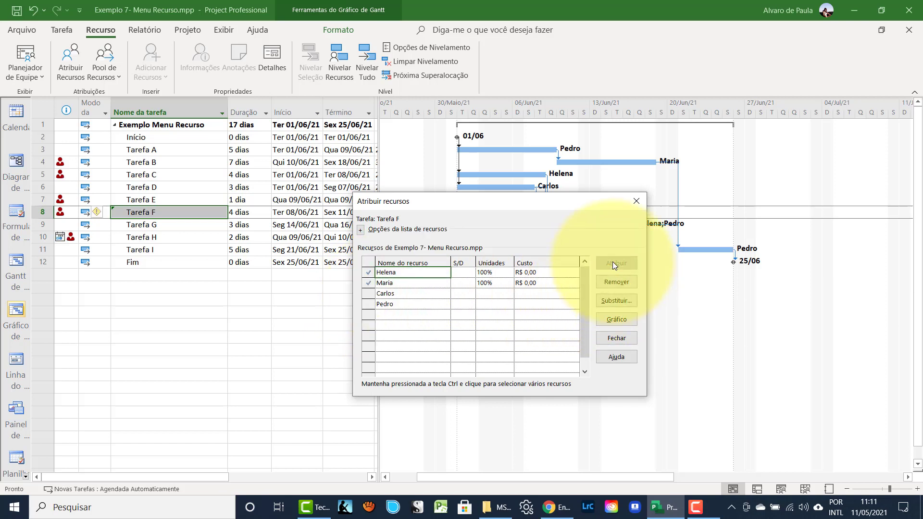
- Add a new person to the project's resource list and assign that resource to Tarefa F at 50% units
{"action": "left_click", "coordinate": [429, 317]}
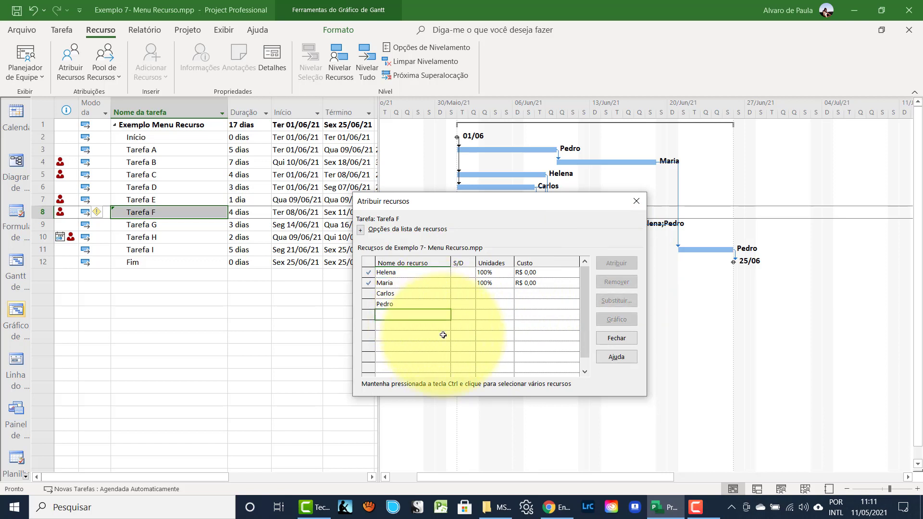
{"action": "type", "text": "Anselmo"}
{"action": "key", "text": "Return"}
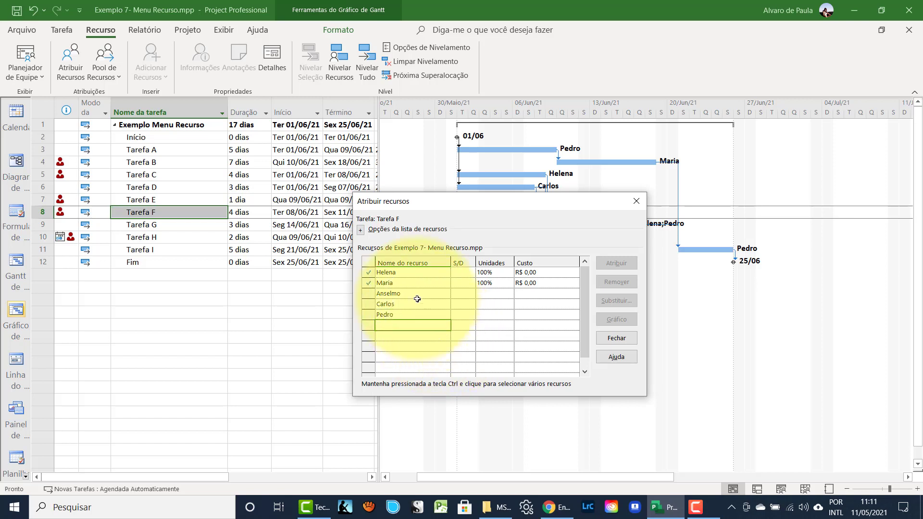
{"action": "left_click", "coordinate": [494, 292]}
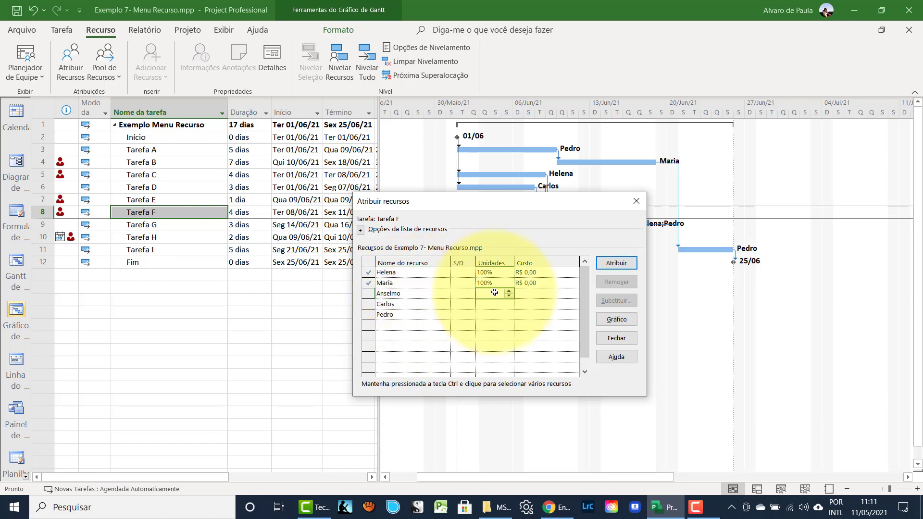
{"action": "type", "text": "50"}
{"action": "key", "text": "Return"}
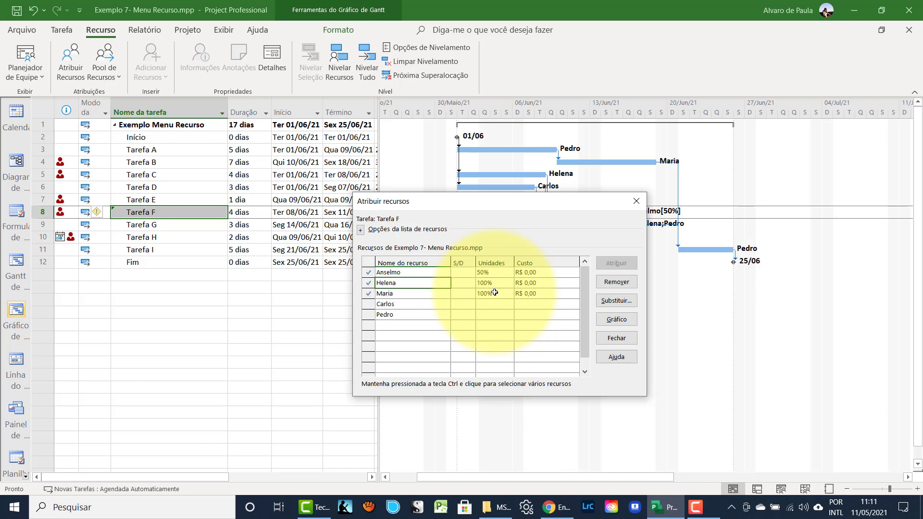
{"action": "left_click", "coordinate": [520, 272]}
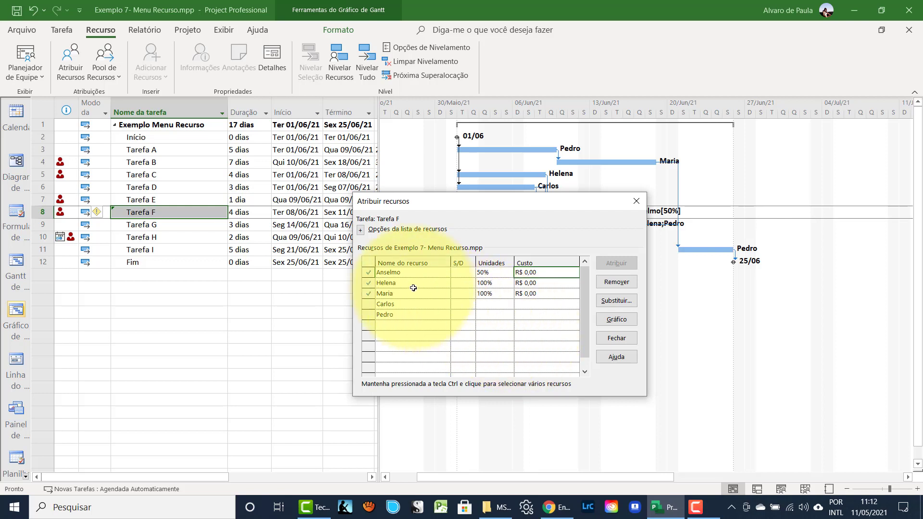
- Replace the newly added resource on Tarefa F with the resource handling Tarefa D
{"action": "left_click", "coordinate": [406, 272]}
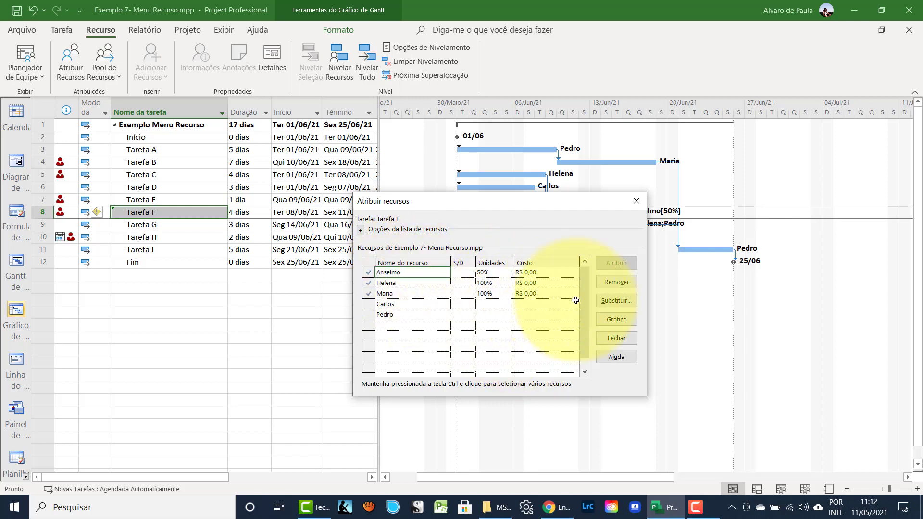
{"action": "left_click", "coordinate": [610, 299]}
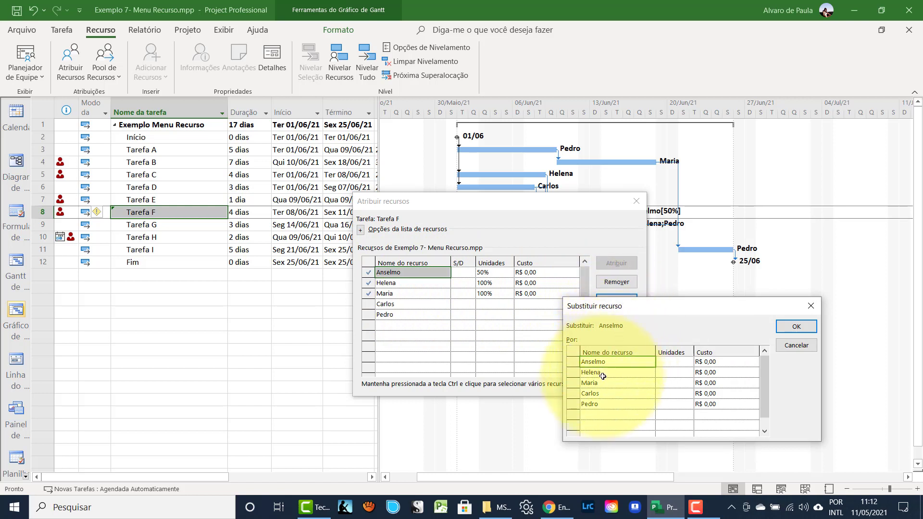
{"action": "left_click", "coordinate": [593, 394]}
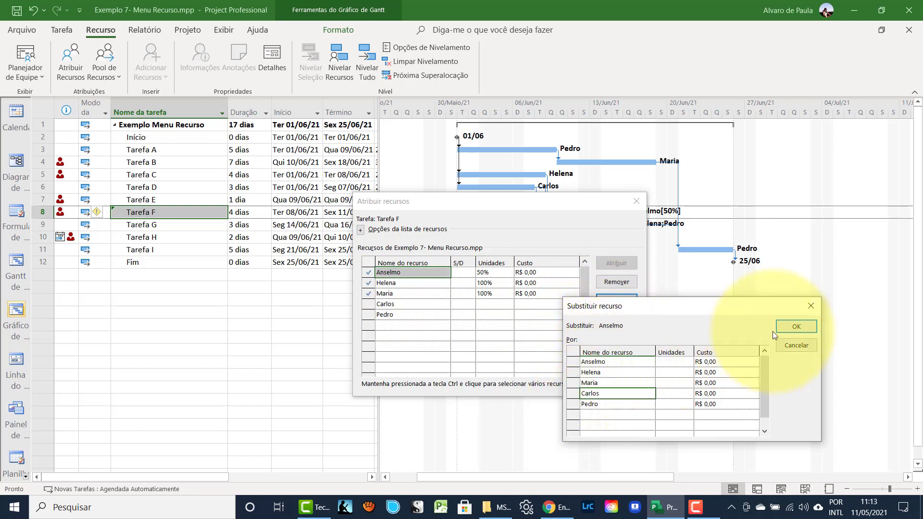
{"action": "left_click", "coordinate": [785, 326]}
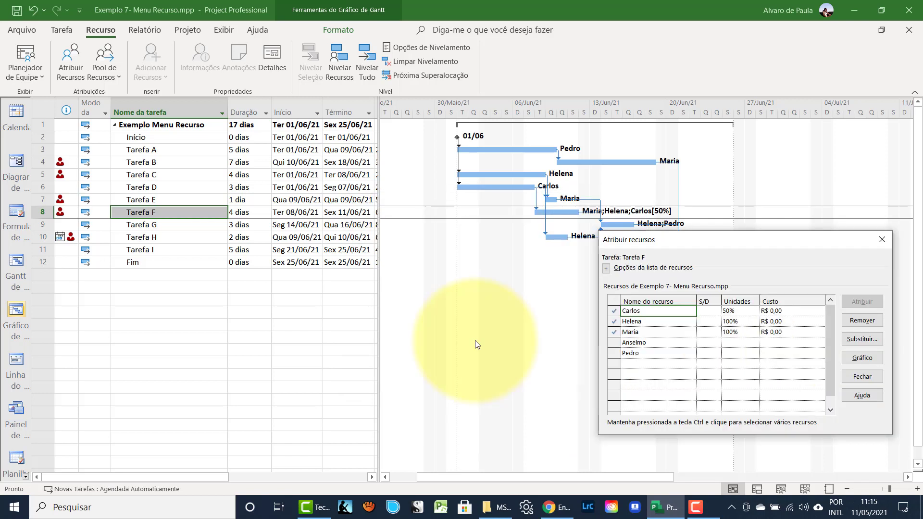
- Display the resource graph for Tarefa F and examine the overallocation of its resource across the June 2021 timeline
{"action": "left_click", "coordinate": [852, 358]}
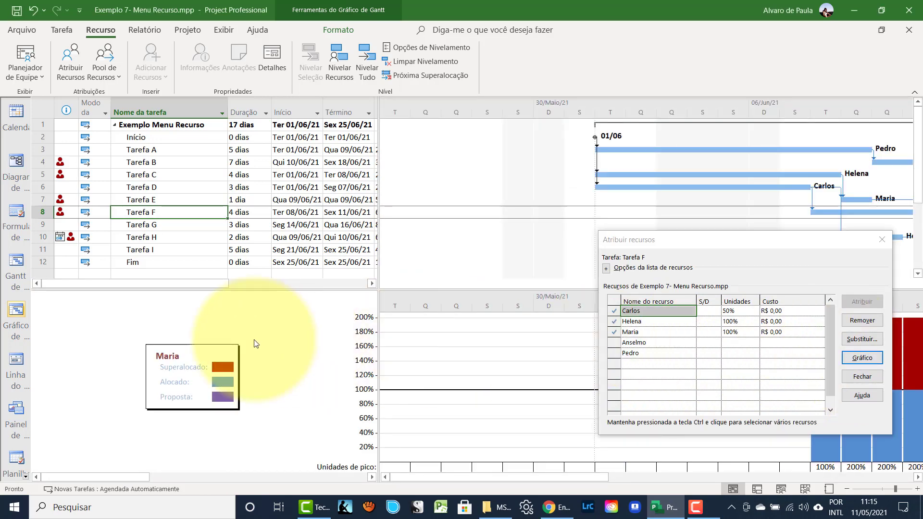
{"action": "left_click_drag", "start_coordinate": [697, 242], "coordinate": [171, 51]}
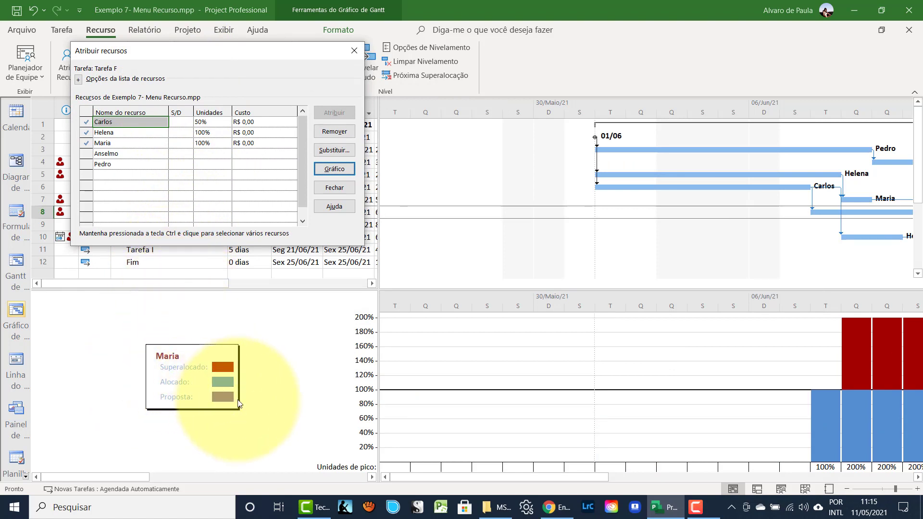
{"action": "left_click_drag", "start_coordinate": [420, 475], "coordinate": [467, 475]}
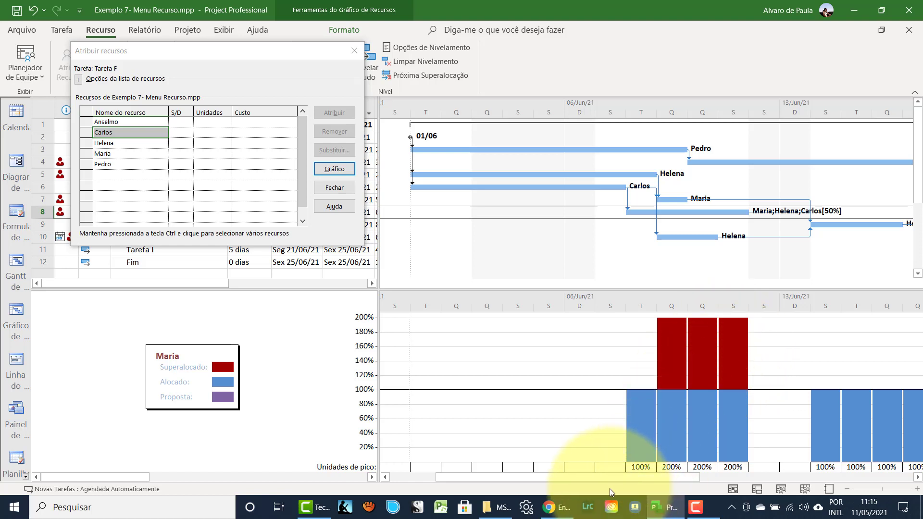
{"action": "left_click_drag", "start_coordinate": [607, 478], "coordinate": [668, 408]}
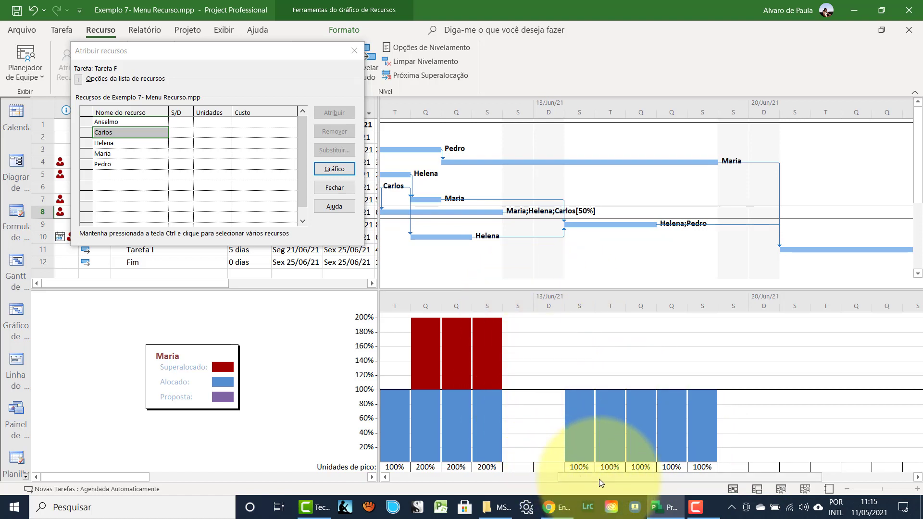
- Review the resource graphs of the other people assigned to Tarefa F and browse the graphs for all tasks in the project
{"action": "left_click_drag", "start_coordinate": [599, 479], "coordinate": [483, 473]}
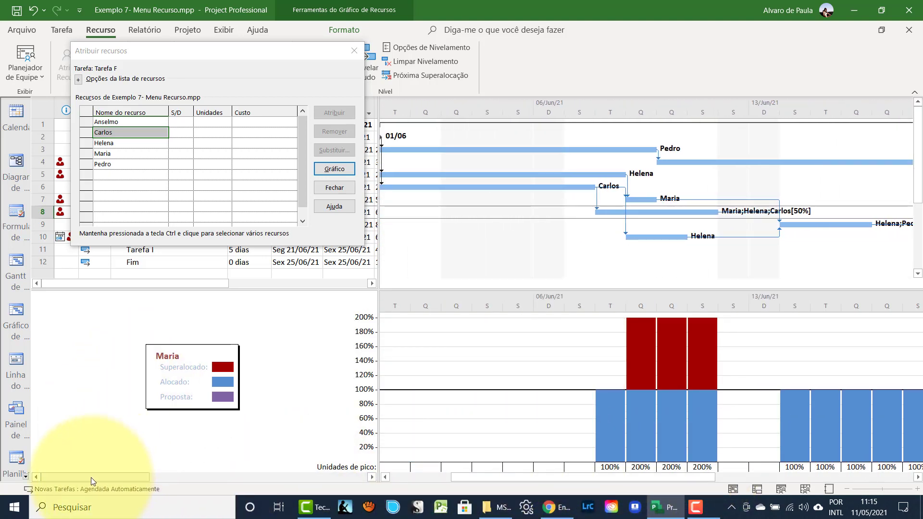
{"action": "left_click_drag", "start_coordinate": [89, 478], "coordinate": [170, 477]}
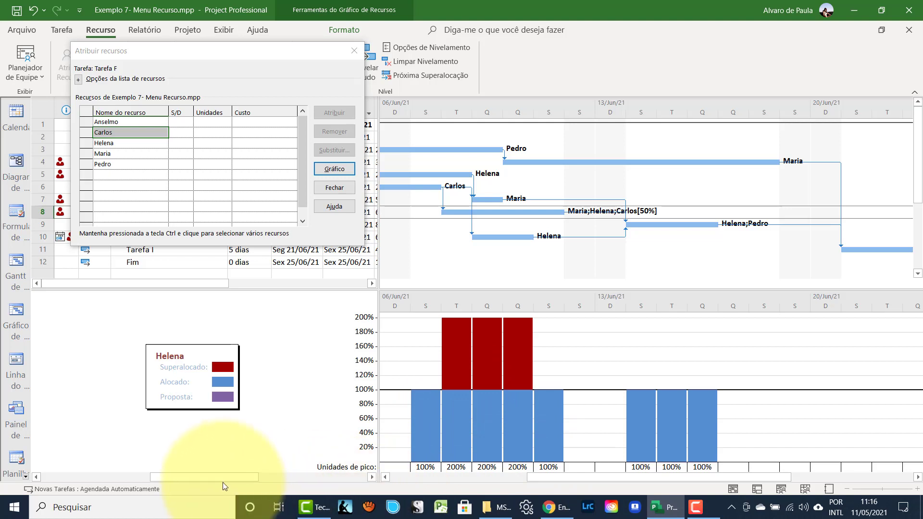
{"action": "left_click_drag", "start_coordinate": [220, 477], "coordinate": [299, 478]}
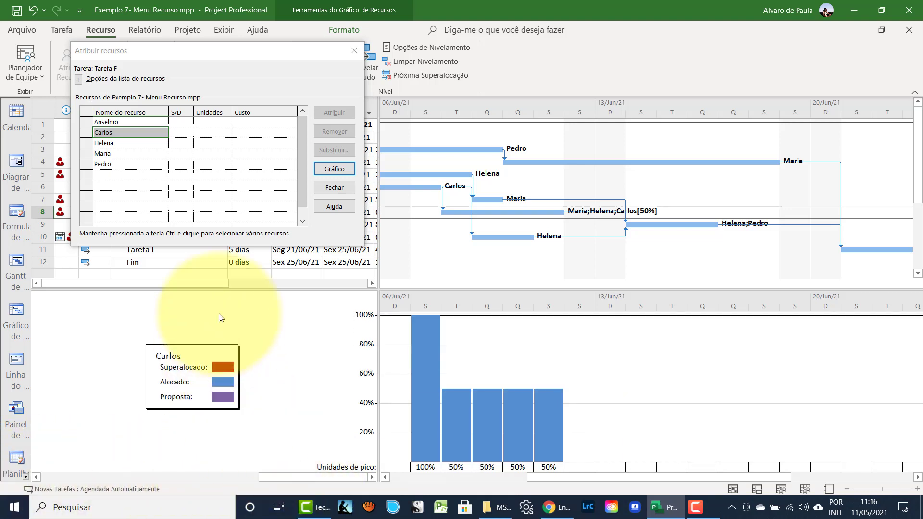
{"action": "left_click", "coordinate": [355, 51]}
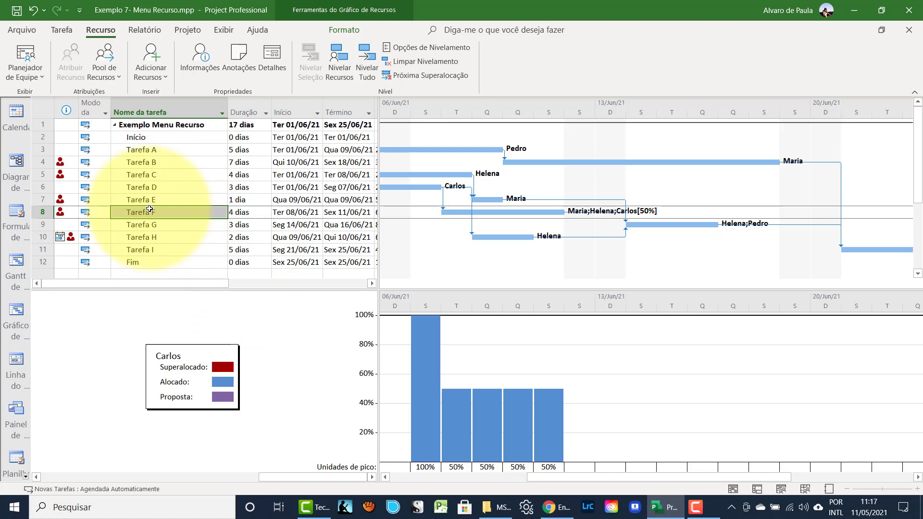
{"action": "left_click", "coordinate": [33, 109]}
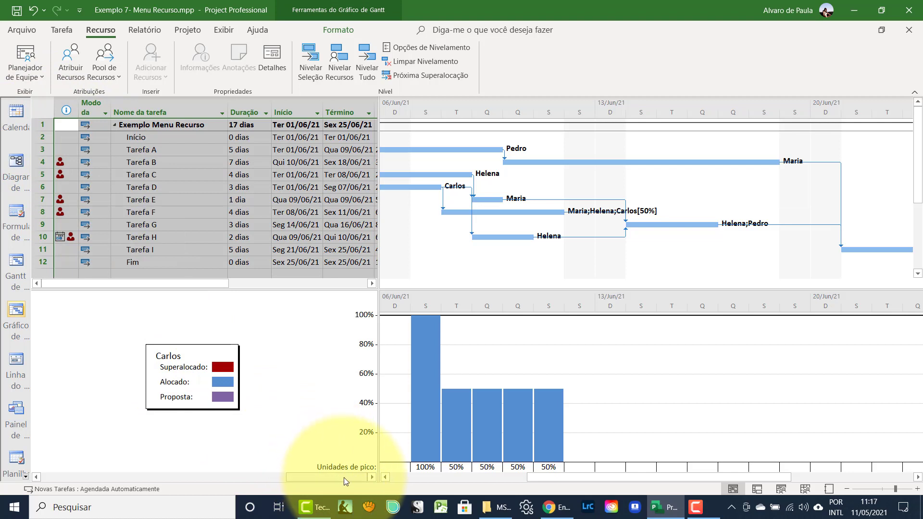
{"action": "left_click_drag", "start_coordinate": [345, 478], "coordinate": [80, 474]}
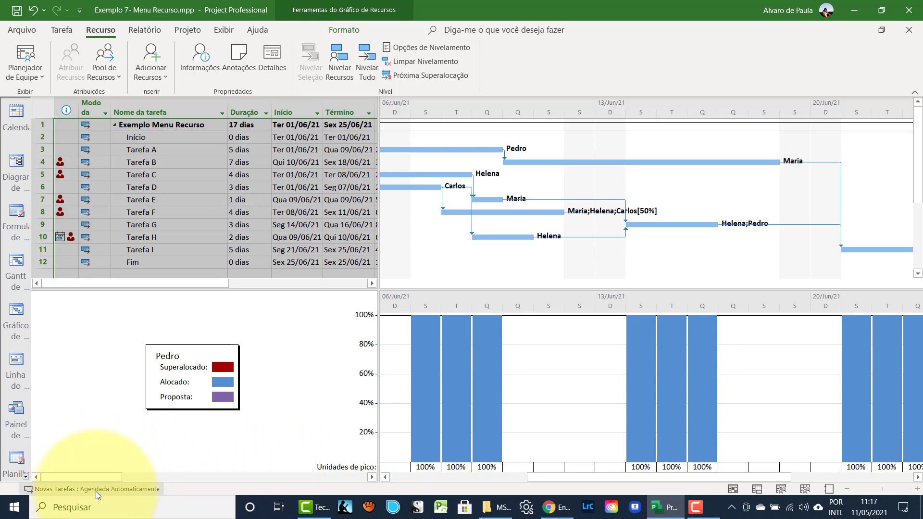
- Hide the details pane holding the resource graph so only the Gantt chart is displayed
{"action": "left_click", "coordinate": [129, 229]}
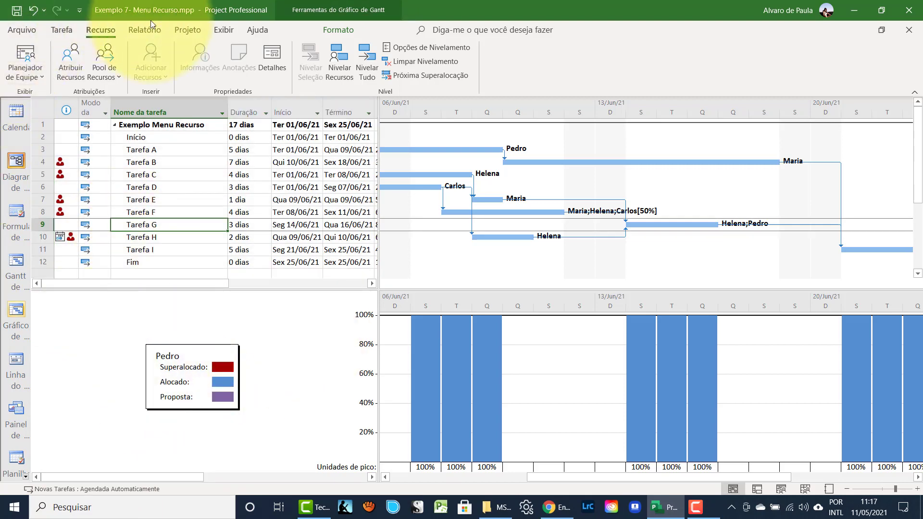
{"action": "left_click", "coordinate": [224, 29]}
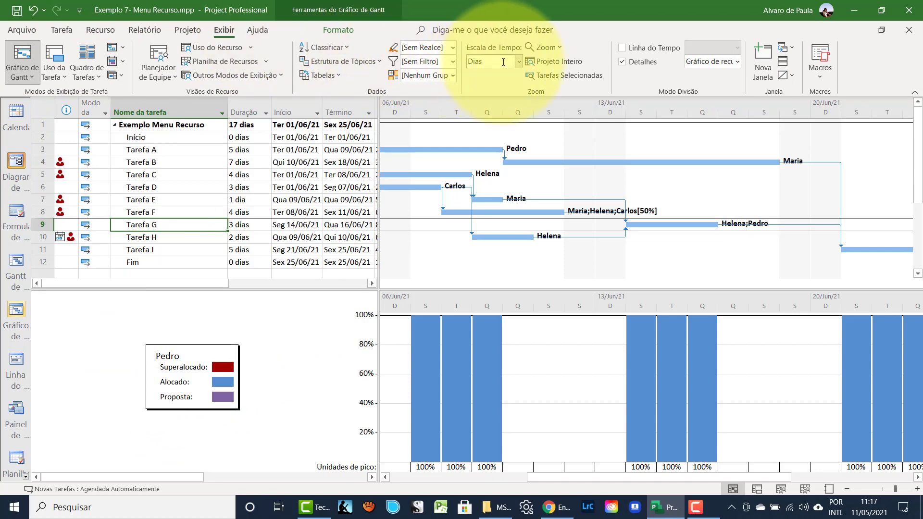
{"action": "left_click", "coordinate": [621, 61]}
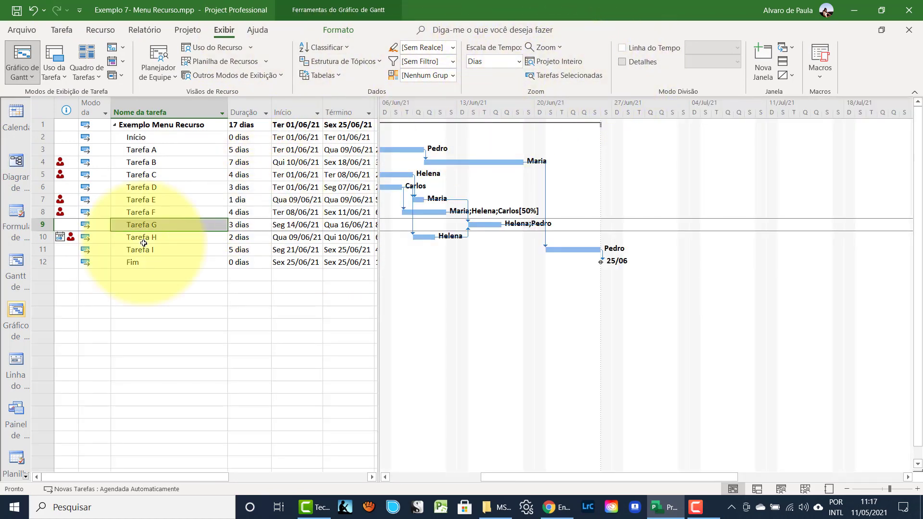
- Add a material resource in the first empty row of the resource sheet
{"action": "left_click", "coordinate": [96, 30]}
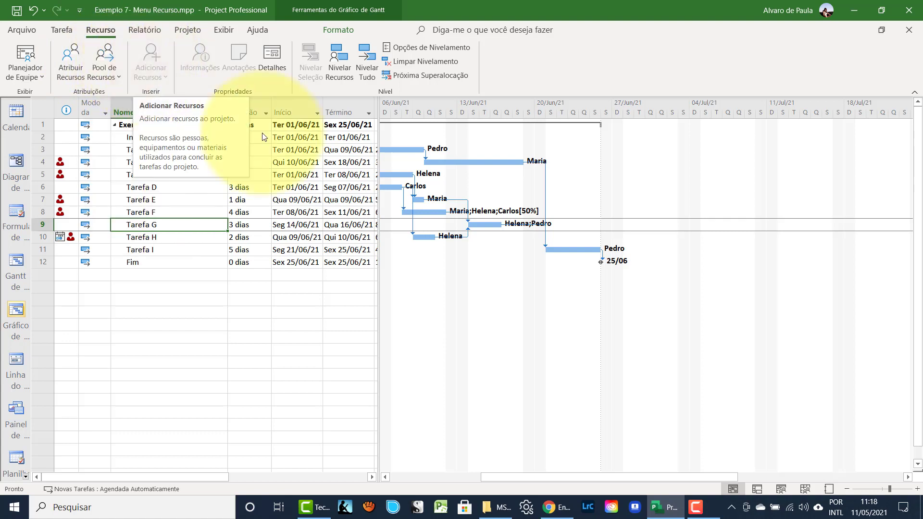
{"action": "left_click", "coordinate": [806, 489]}
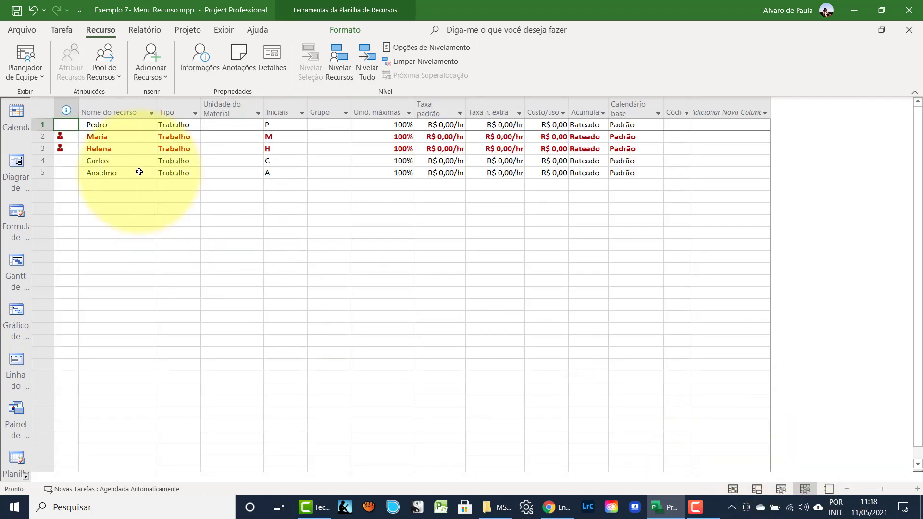
{"action": "left_click", "coordinate": [123, 186]}
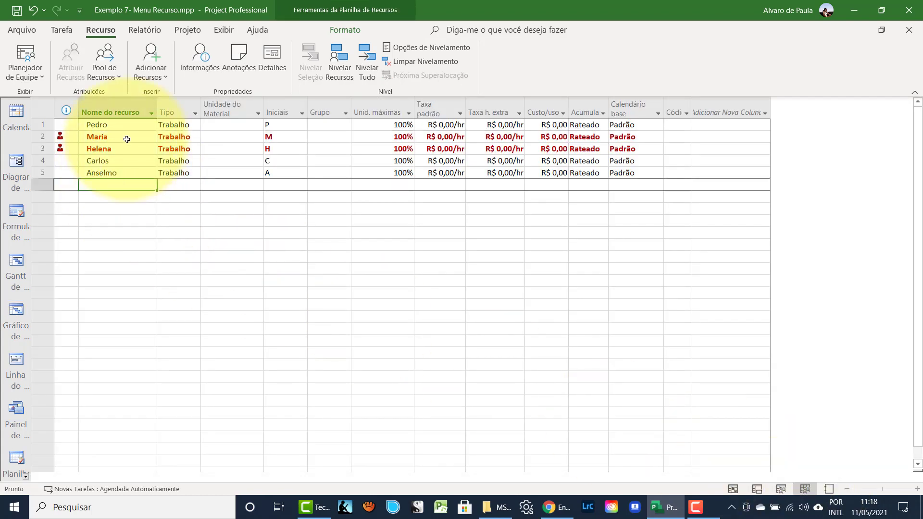
{"action": "left_click", "coordinate": [149, 69]}
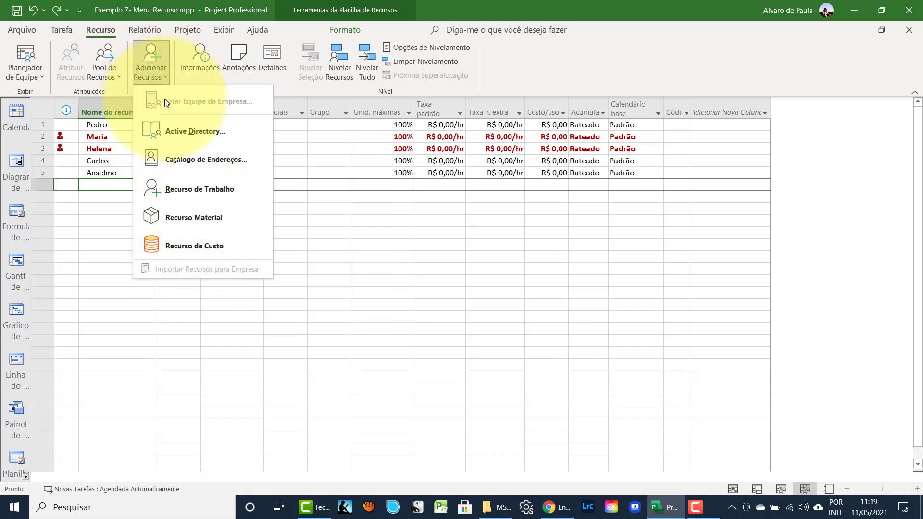
{"action": "left_click", "coordinate": [185, 221]}
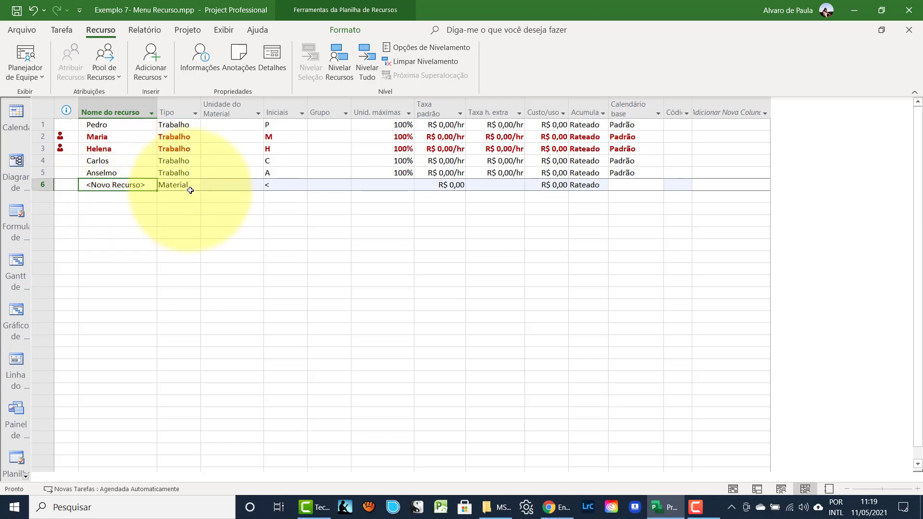
{"action": "left_click", "coordinate": [97, 197]}
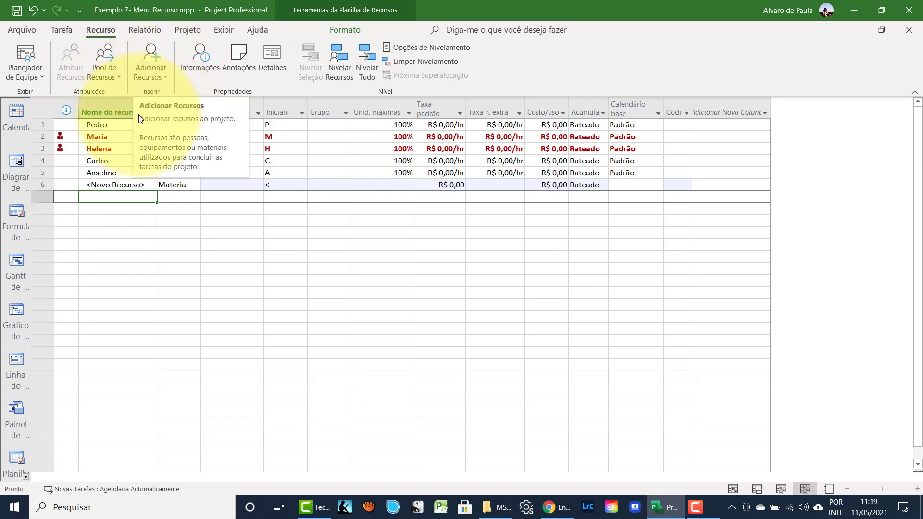
- Examine the general, cost and notes information of the resource in row 4 of the resource sheet
{"action": "left_click", "coordinate": [103, 162]}
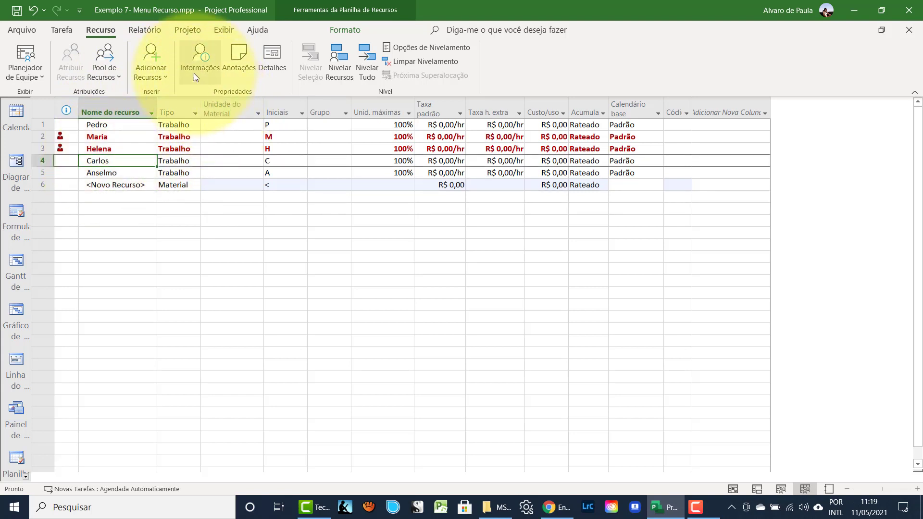
{"action": "left_click", "coordinate": [198, 59]}
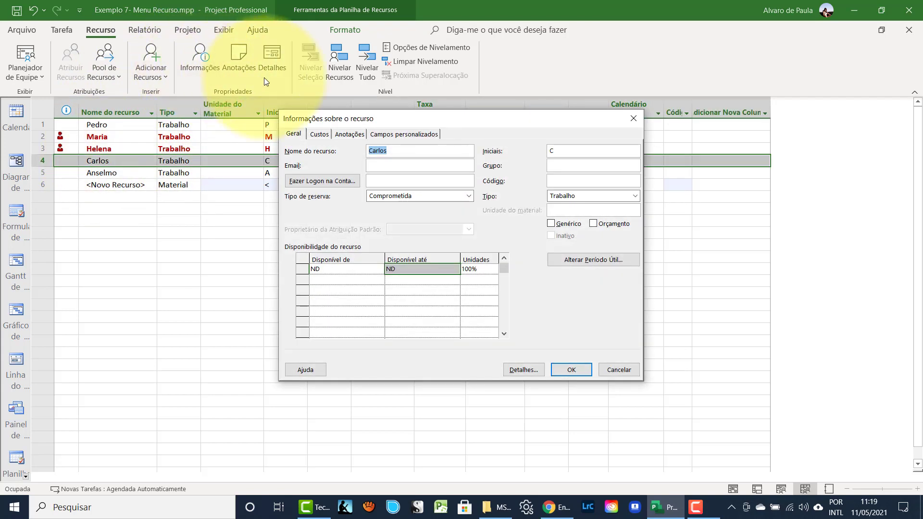
{"action": "left_click", "coordinate": [317, 135]}
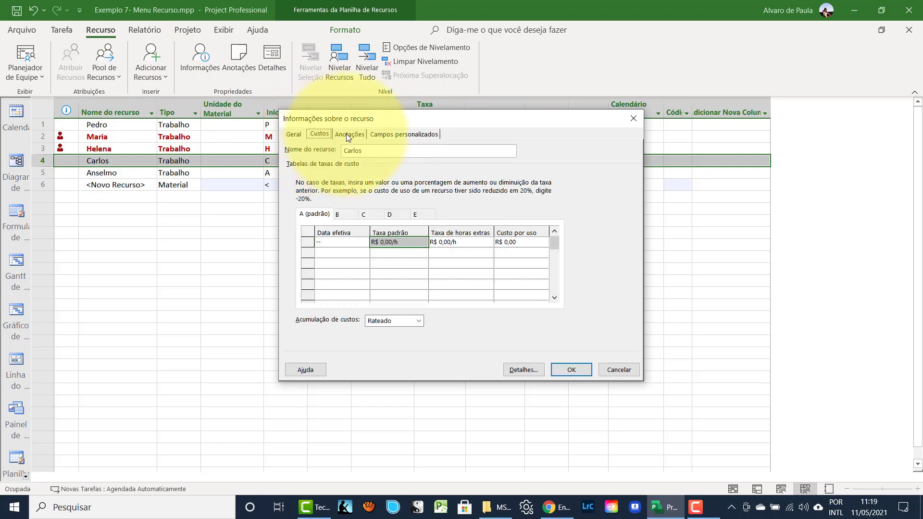
{"action": "left_click", "coordinate": [347, 133]}
{"action": "left_click", "coordinate": [295, 134]}
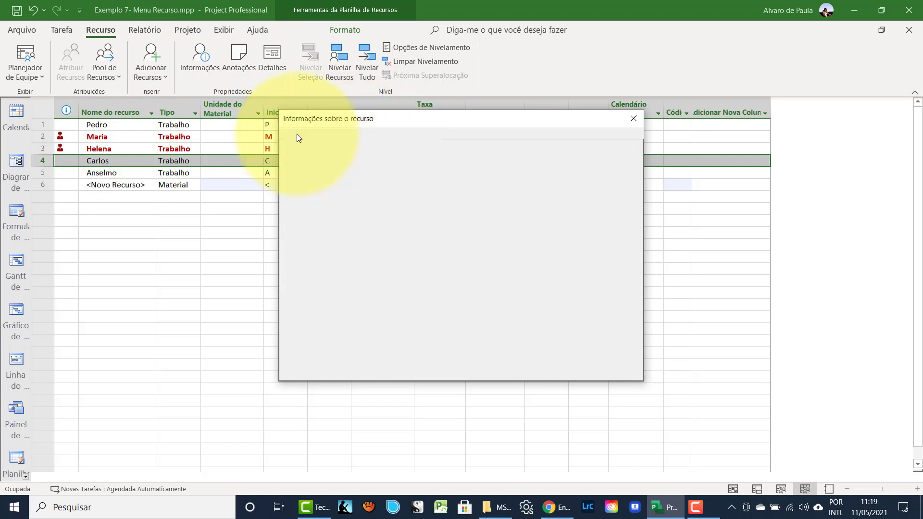
{"action": "left_click", "coordinate": [614, 368]}
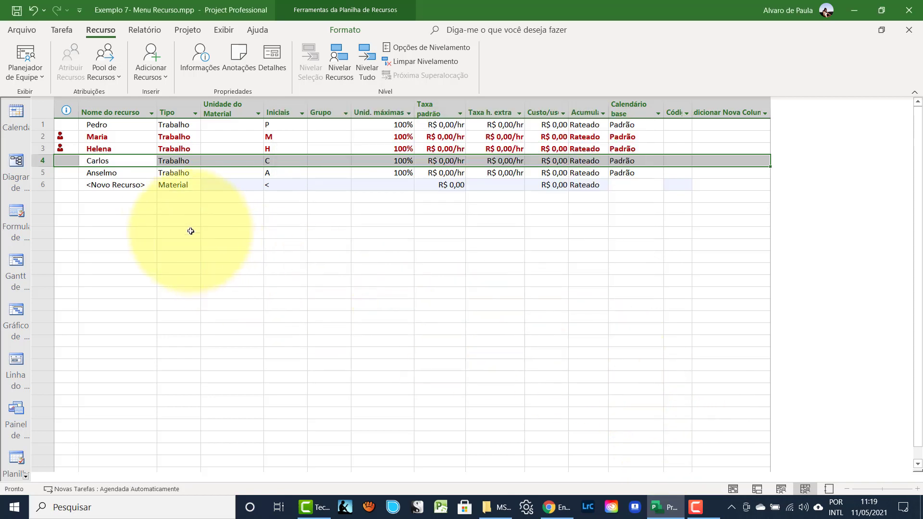
{"action": "double_click", "coordinate": [94, 161]}
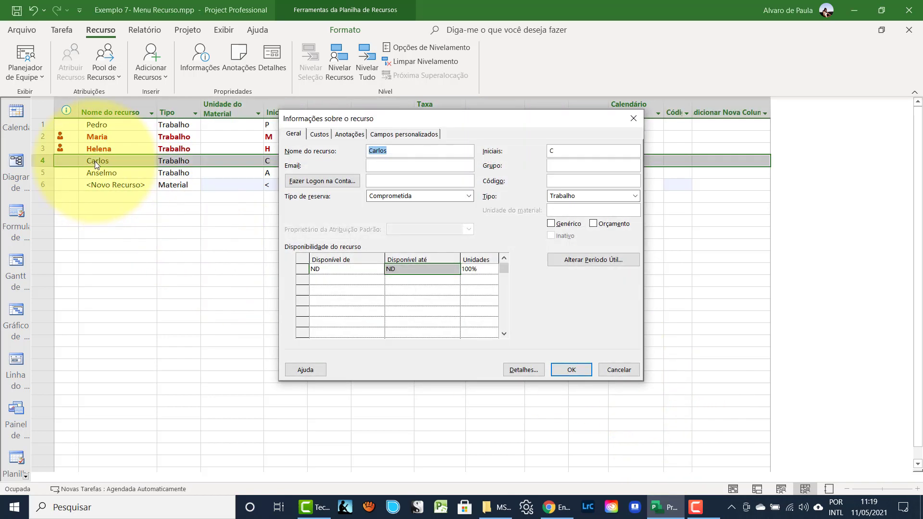
{"action": "left_click", "coordinate": [584, 370]}
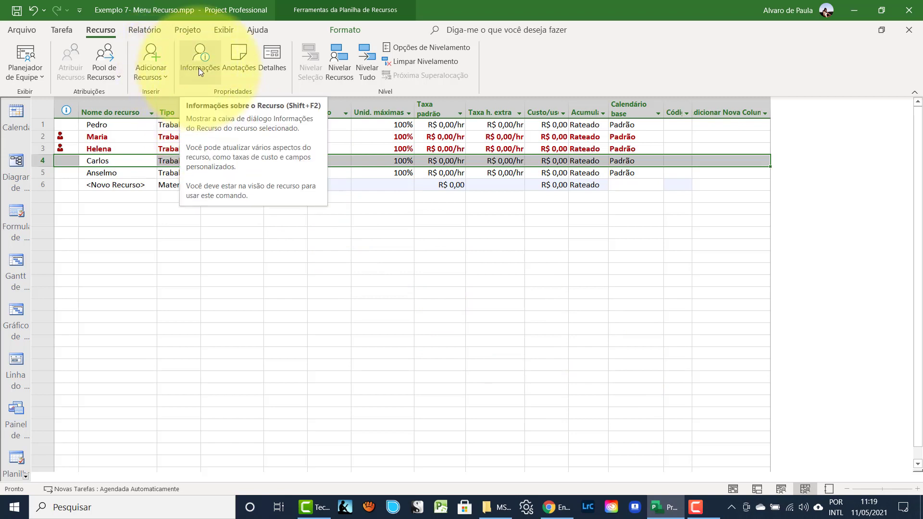
- Open the notes of the resource in row 4 and review its general and cost data without adding a note
{"action": "left_click", "coordinate": [234, 66]}
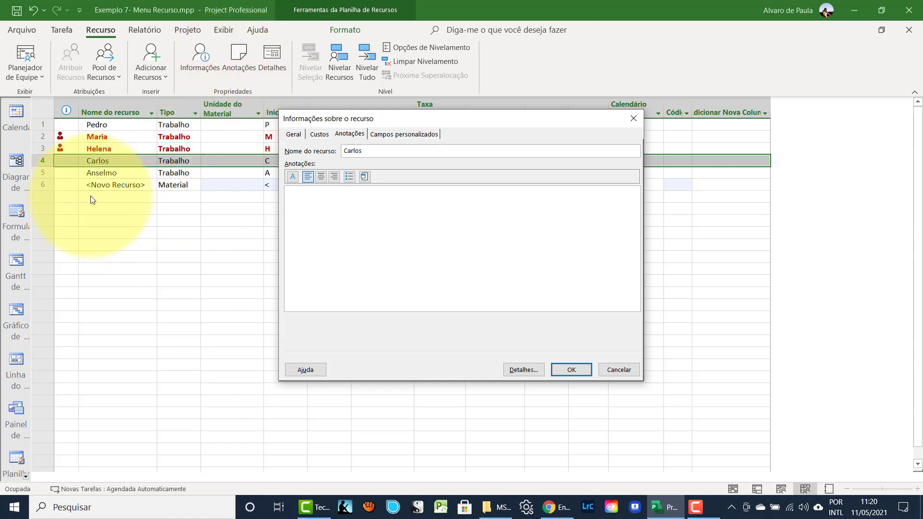
{"action": "left_click", "coordinate": [294, 133]}
{"action": "left_click", "coordinate": [319, 133]}
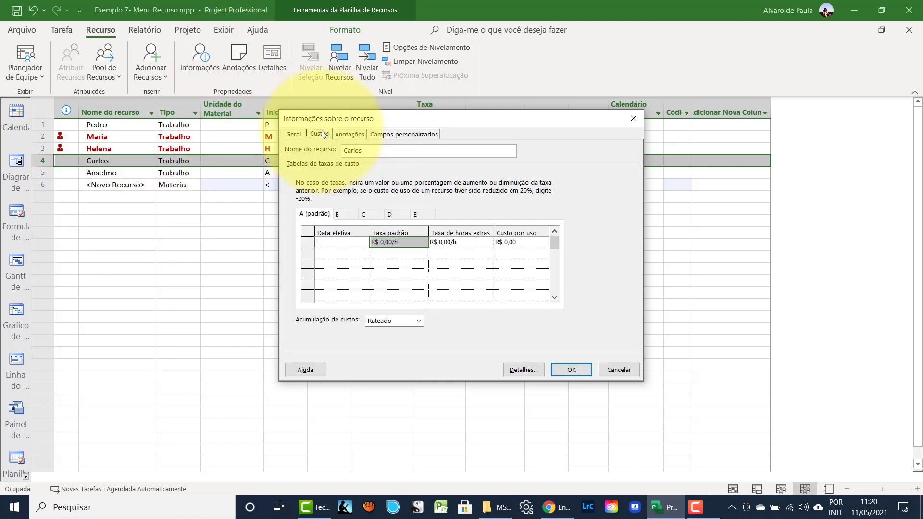
{"action": "left_click", "coordinate": [352, 133]}
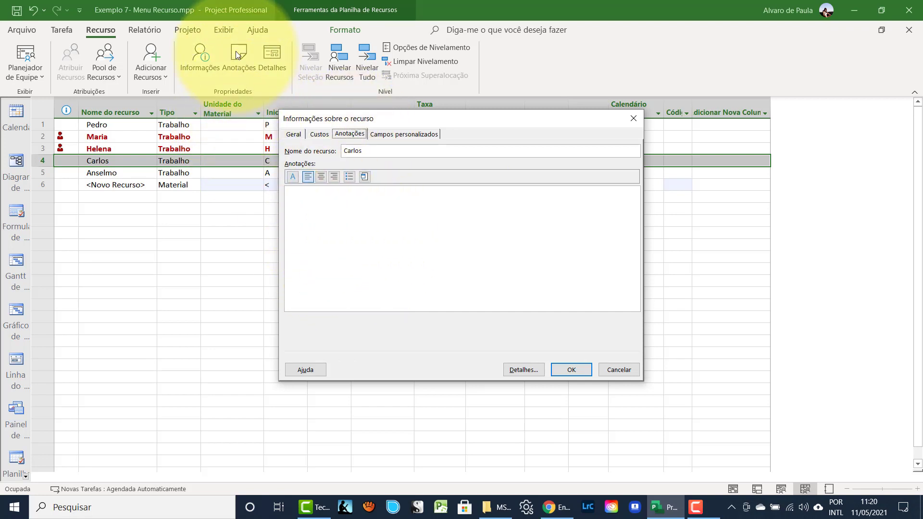
{"action": "left_click", "coordinate": [571, 370]}
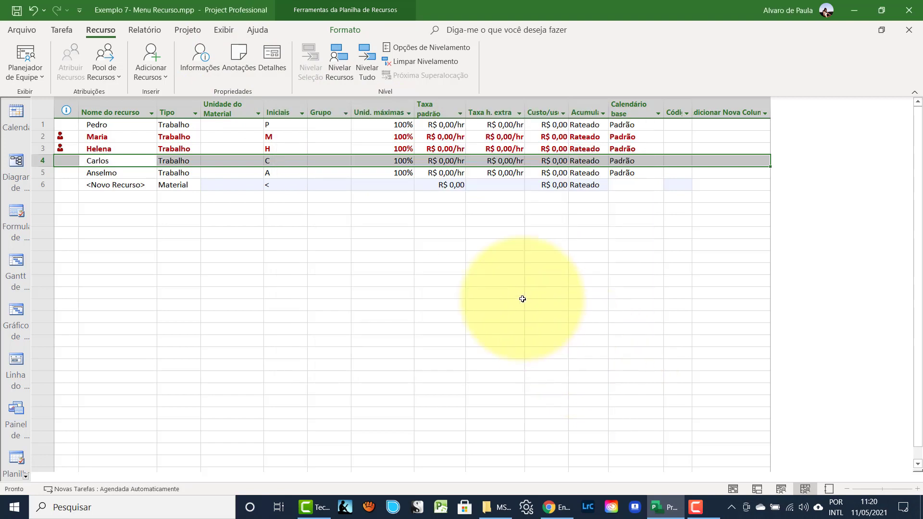
- Show the details form for the resource in row 4, examine its assigned tasks and scheduled start dates, and hide the form
{"action": "left_click", "coordinate": [272, 54]}
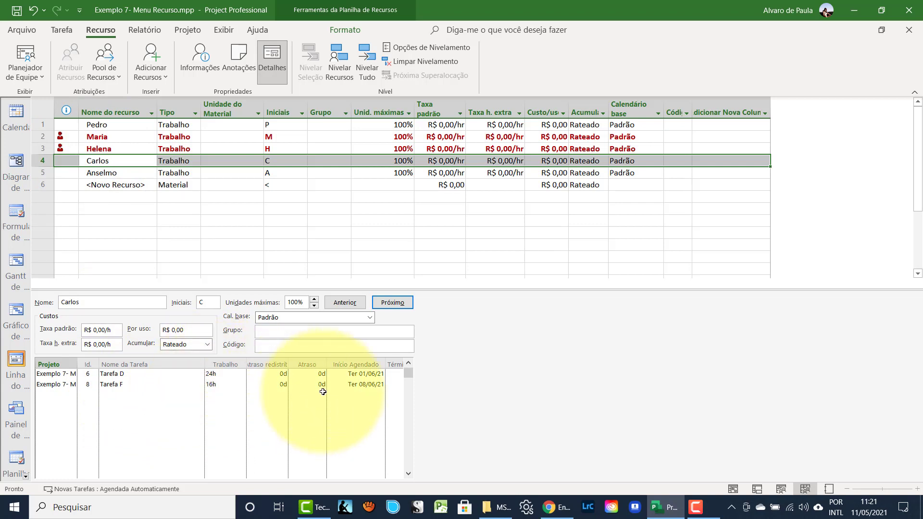
{"action": "left_click", "coordinate": [360, 376]}
{"action": "left_click", "coordinate": [355, 386]}
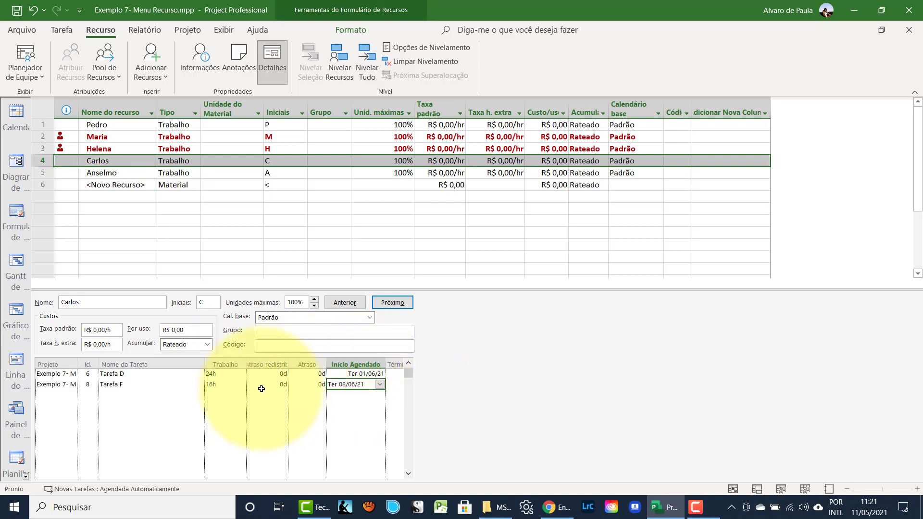
{"action": "left_click", "coordinate": [140, 376]}
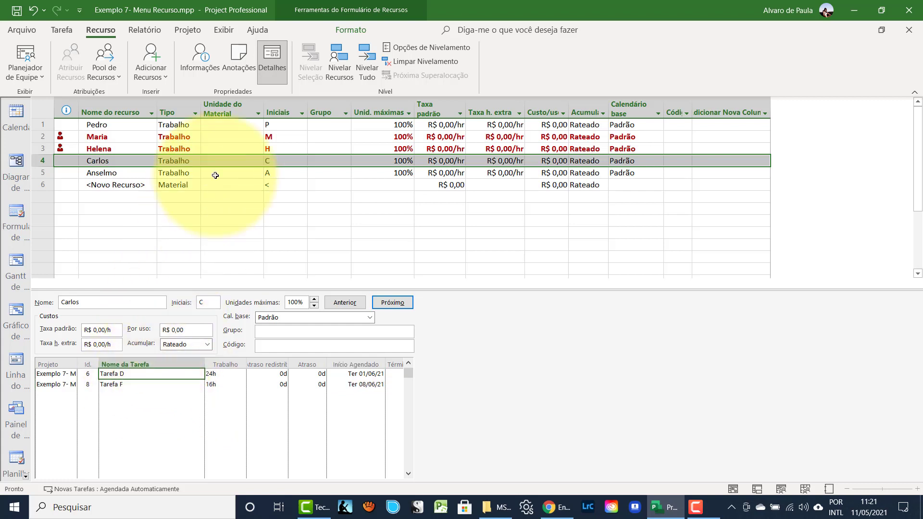
{"action": "left_click", "coordinate": [271, 53]}
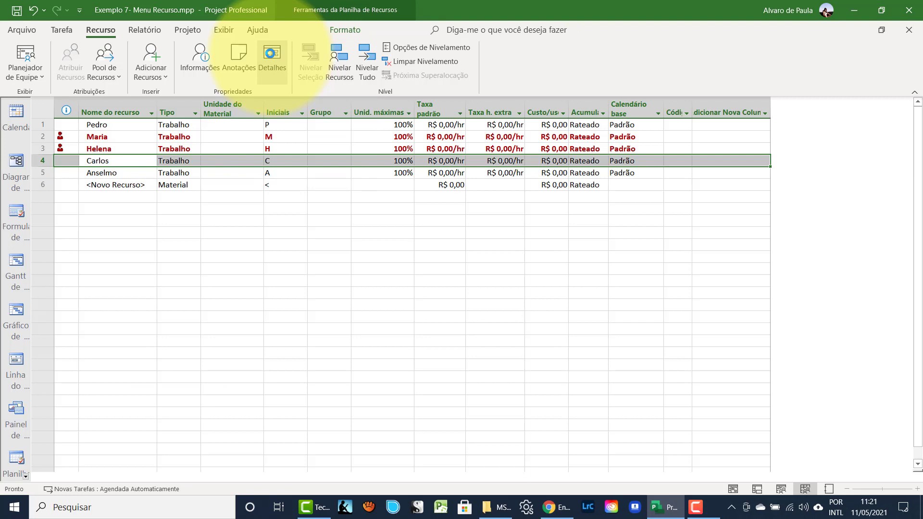